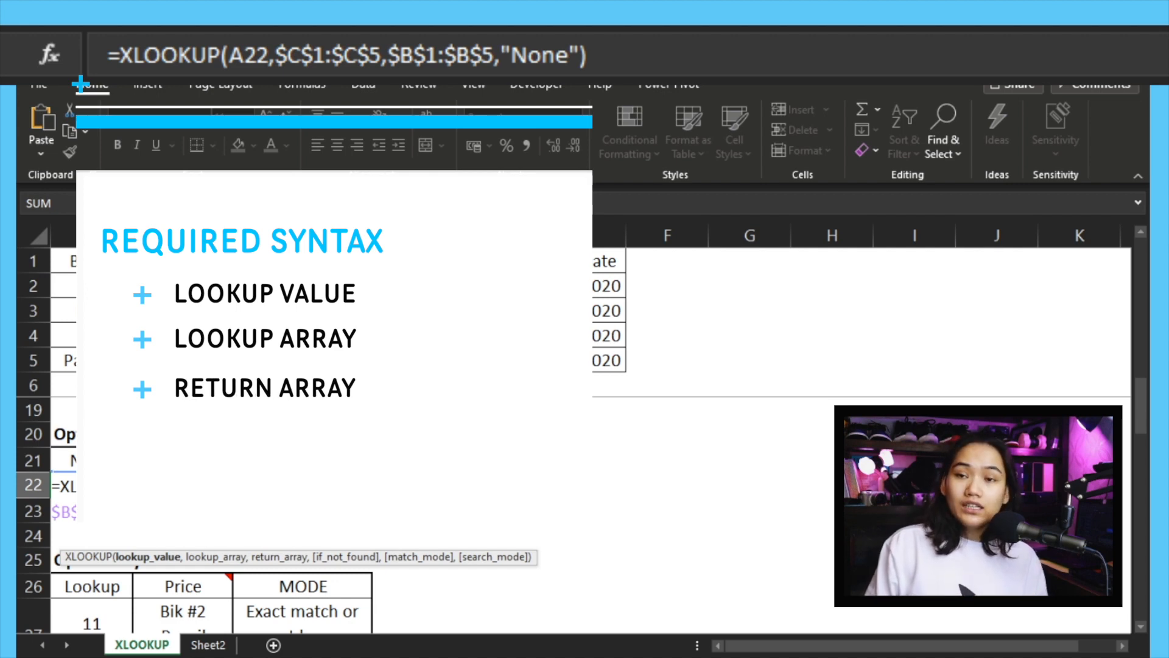
Examine the lookup_value, lookup_array, return_array and if_not_found arguments of the XLOOKUP formula in B22, along with its lookup value in A22.
click(197, 486)
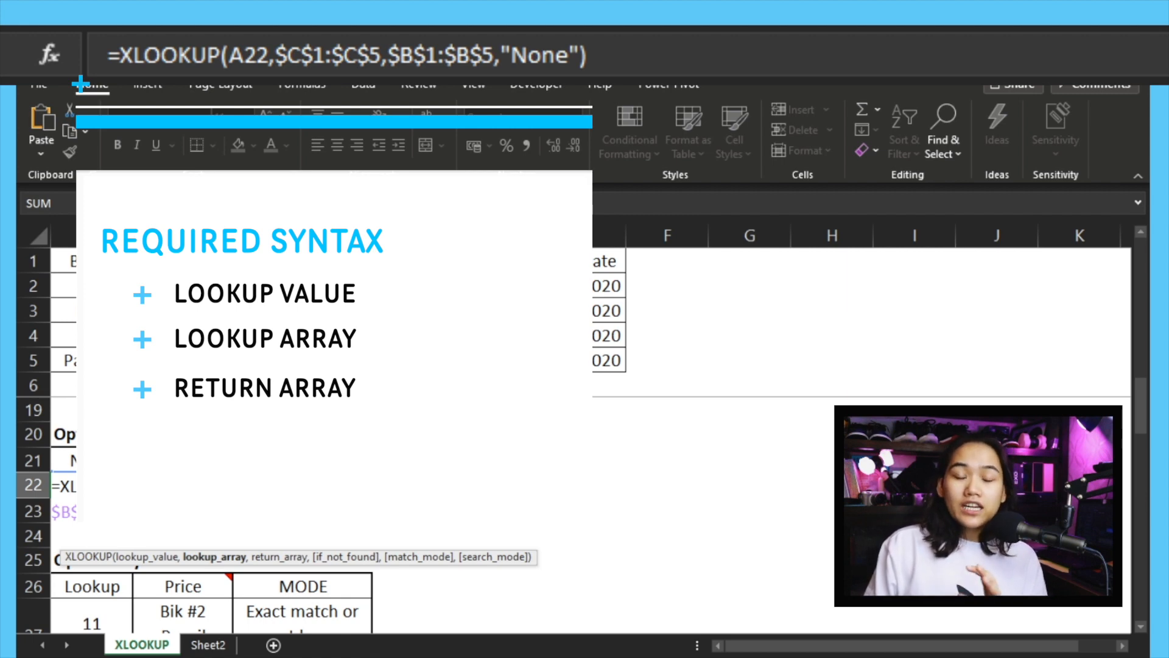
click(102, 511)
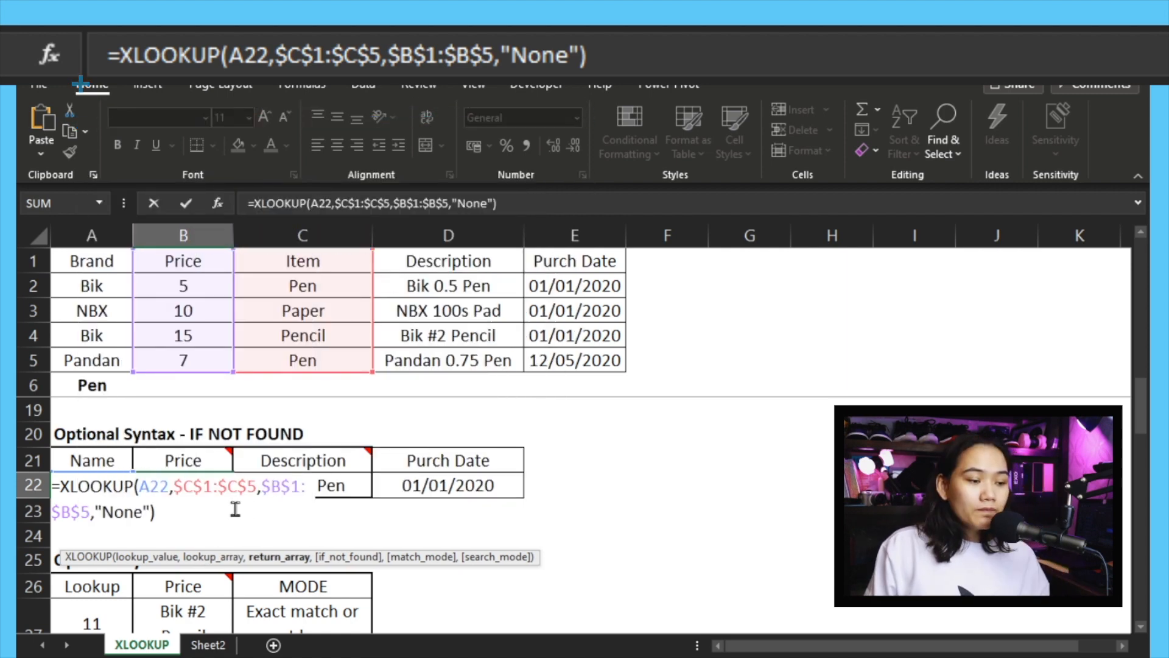
click(132, 511)
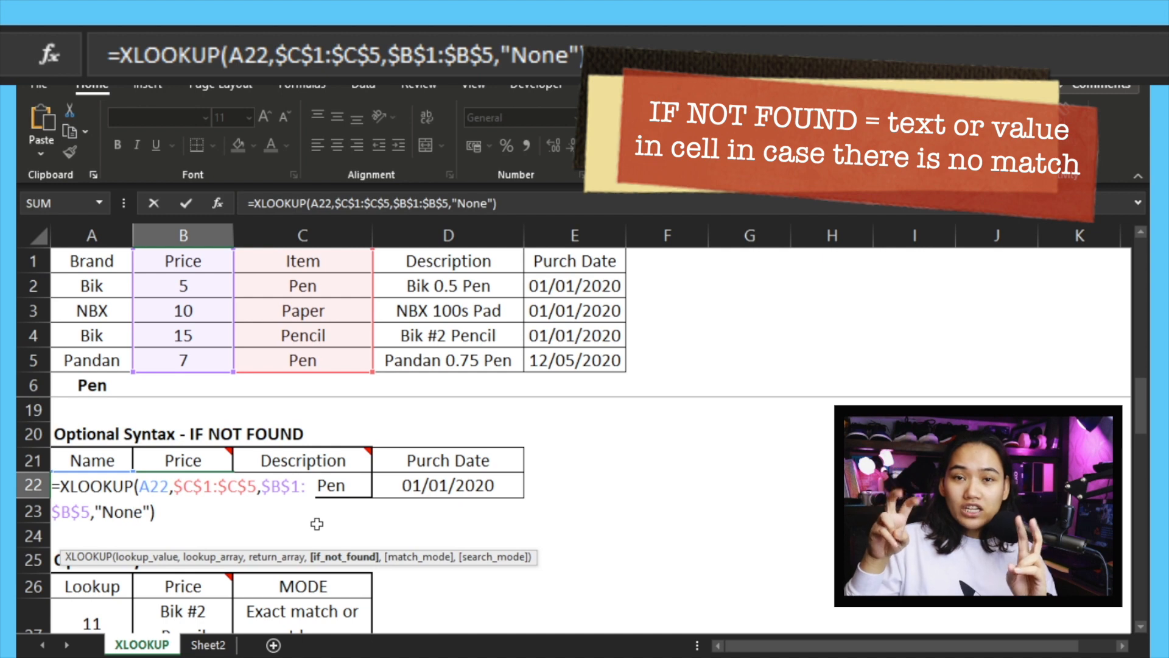
key(Return)
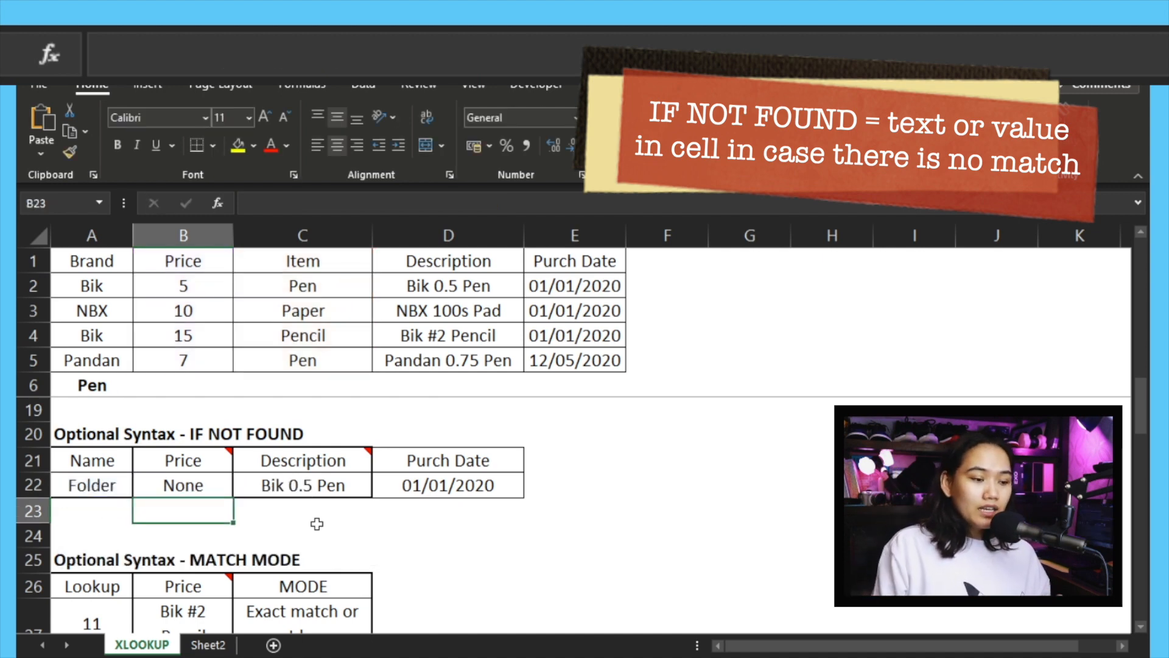
click(91, 484)
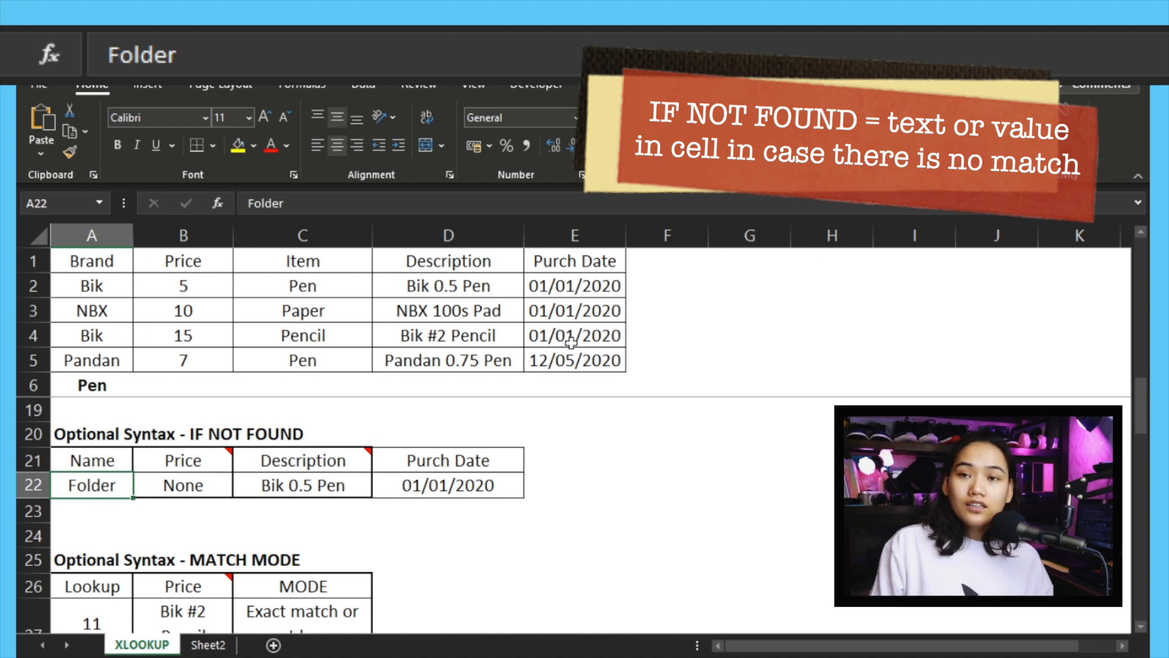
double_click(196, 490)
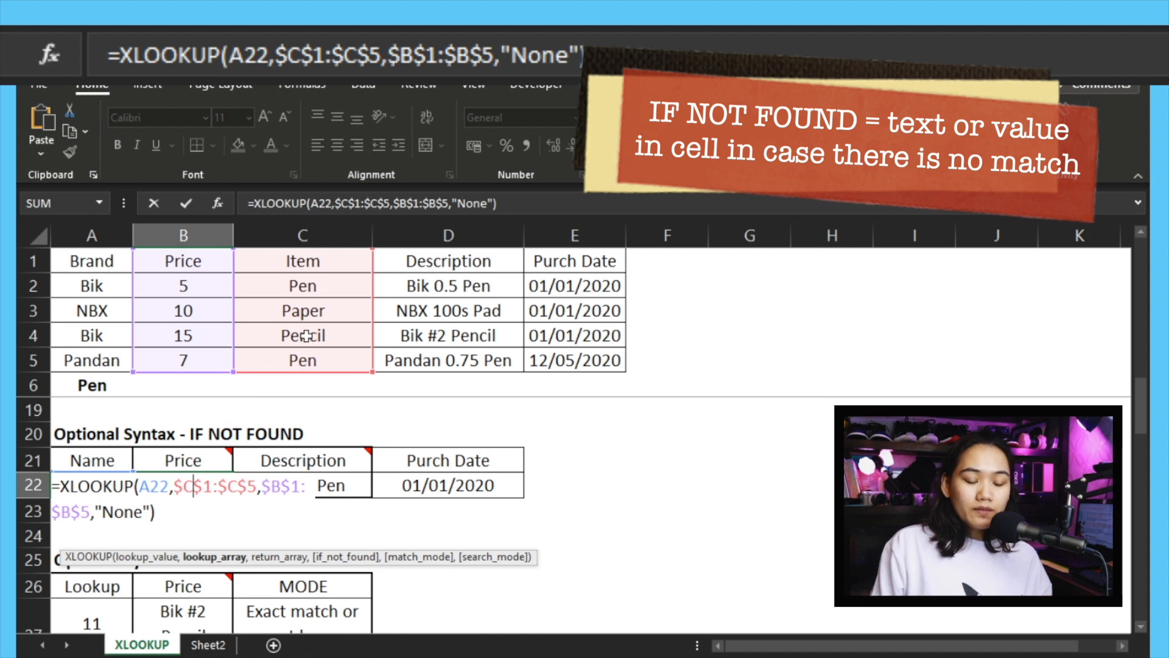
key(Return)
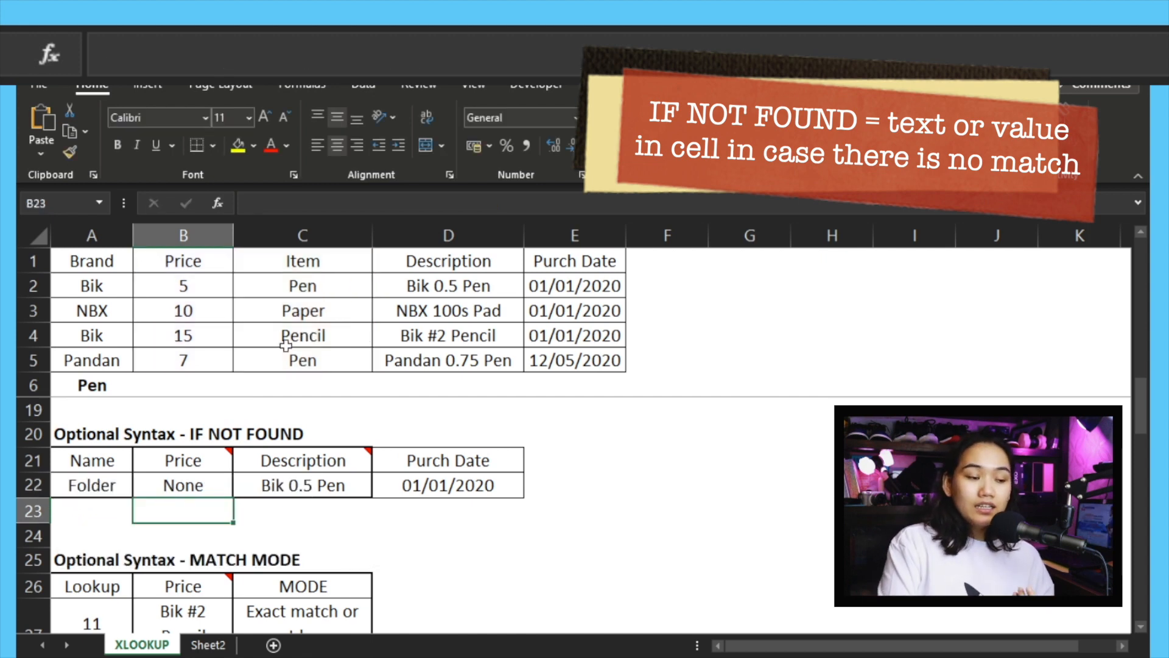
scroll(286, 346, up, 1)
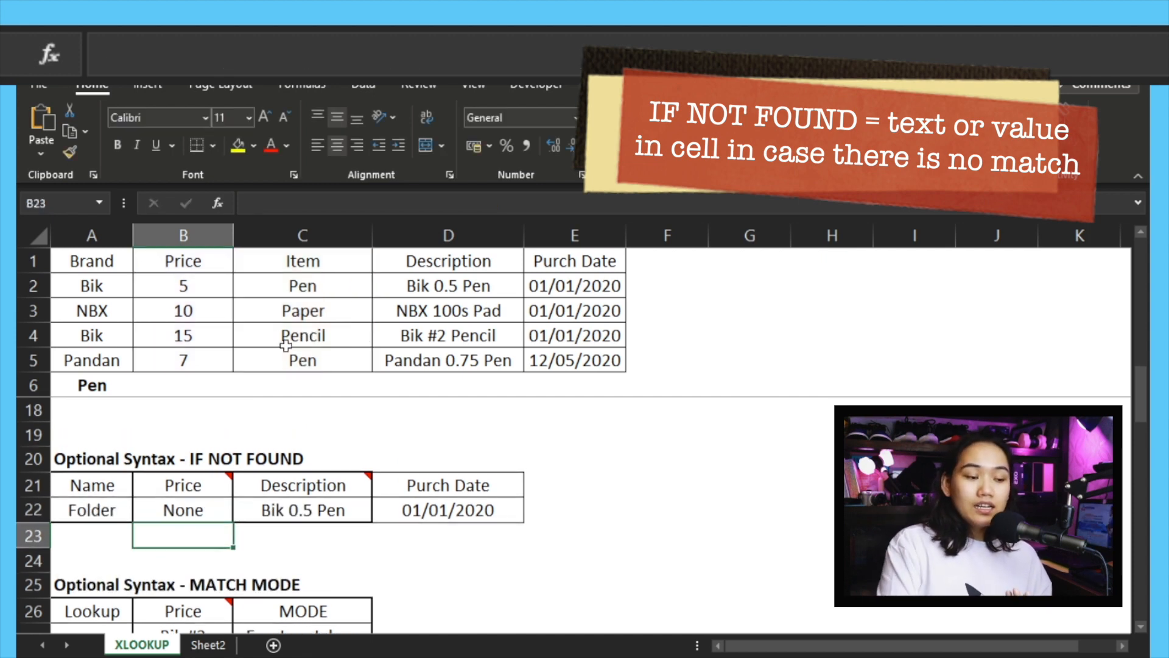
Examine the return_array and the cell reference used as if_not_found in the Description XLOOKUP formula in C22.
click(206, 504)
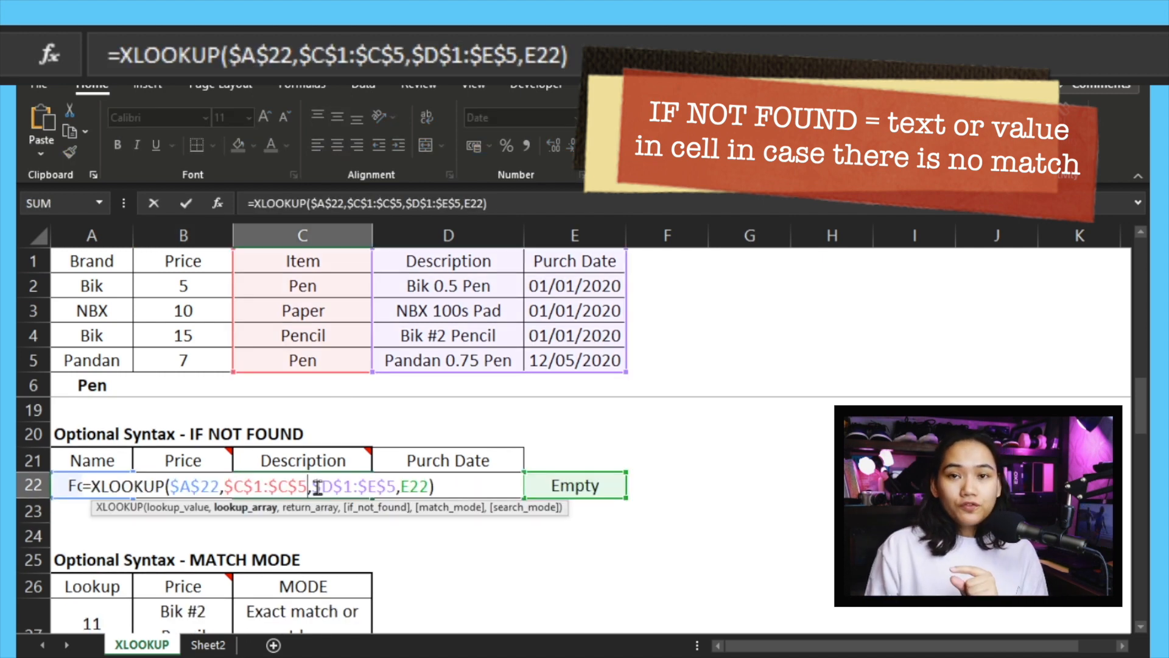
click(410, 486)
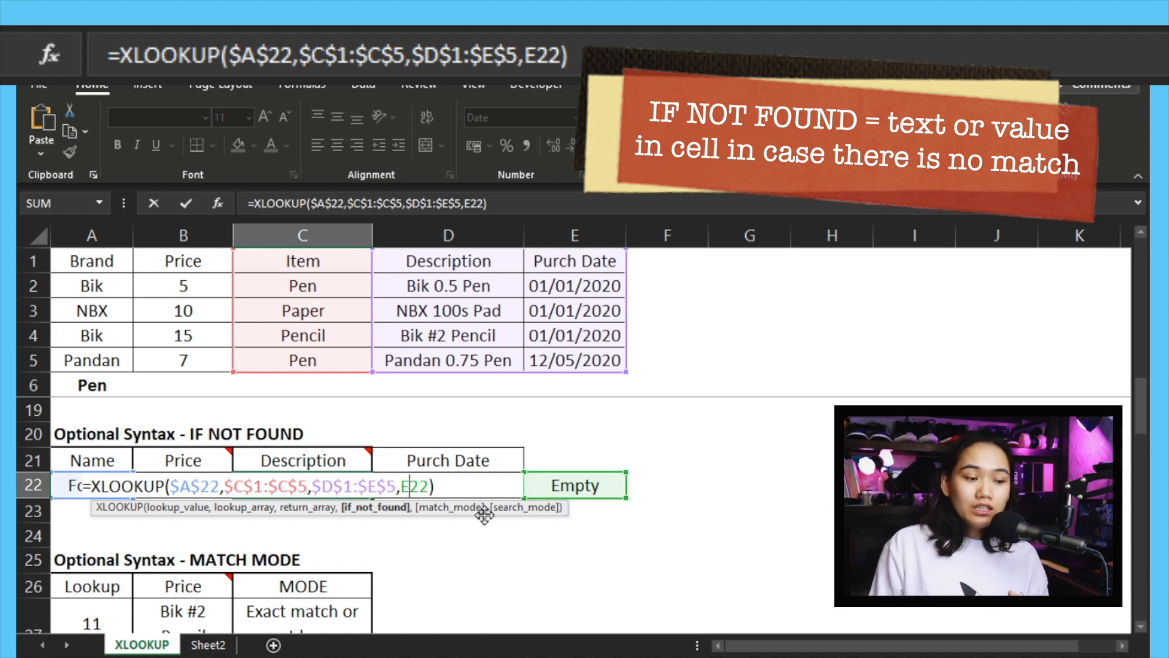
key(Return)
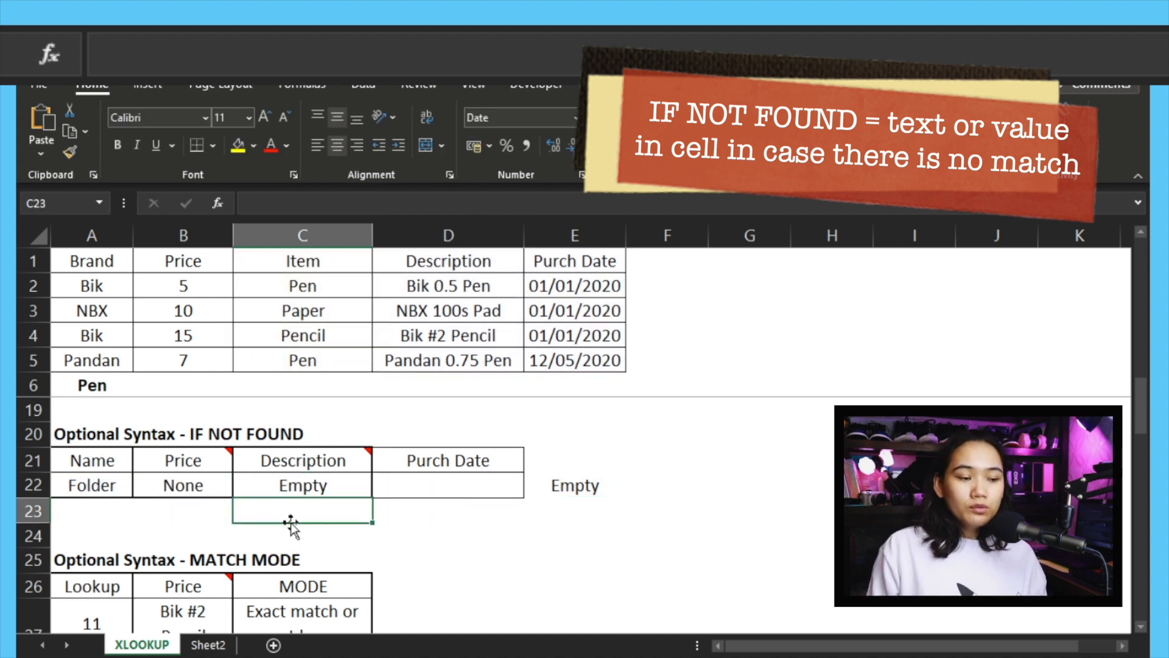
Extend the if_not_found argument of C22's XLOOKUP formula to E22:F22 and enter "Not Purchased" in F22.
click(299, 487)
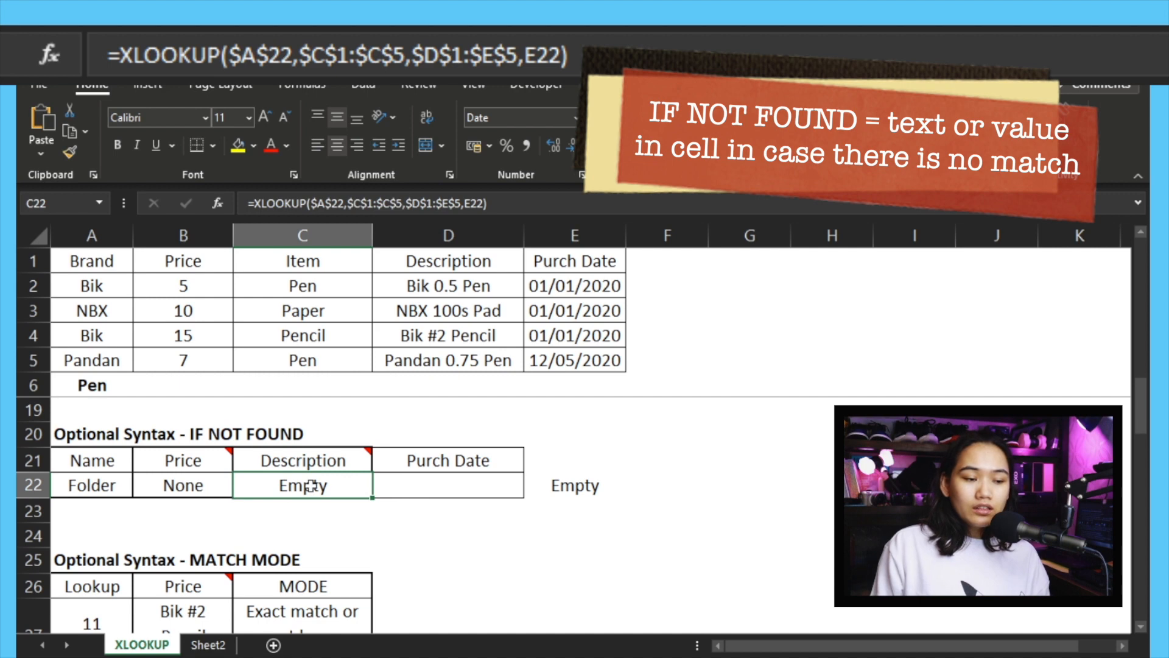
double_click(311, 486)
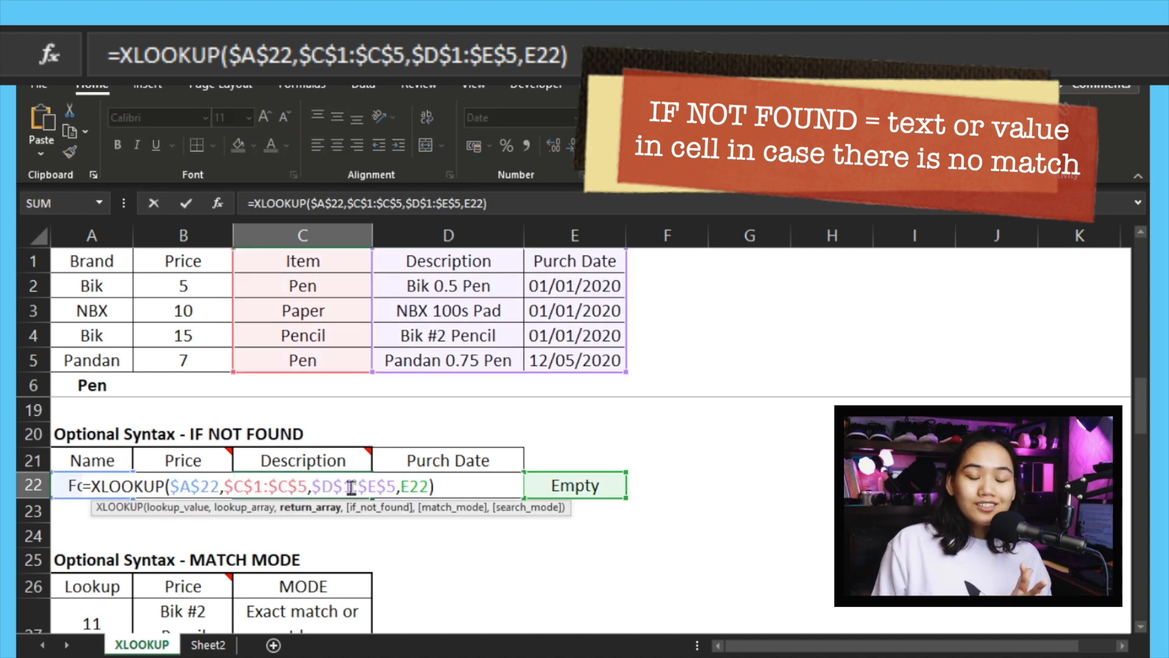
click(420, 485)
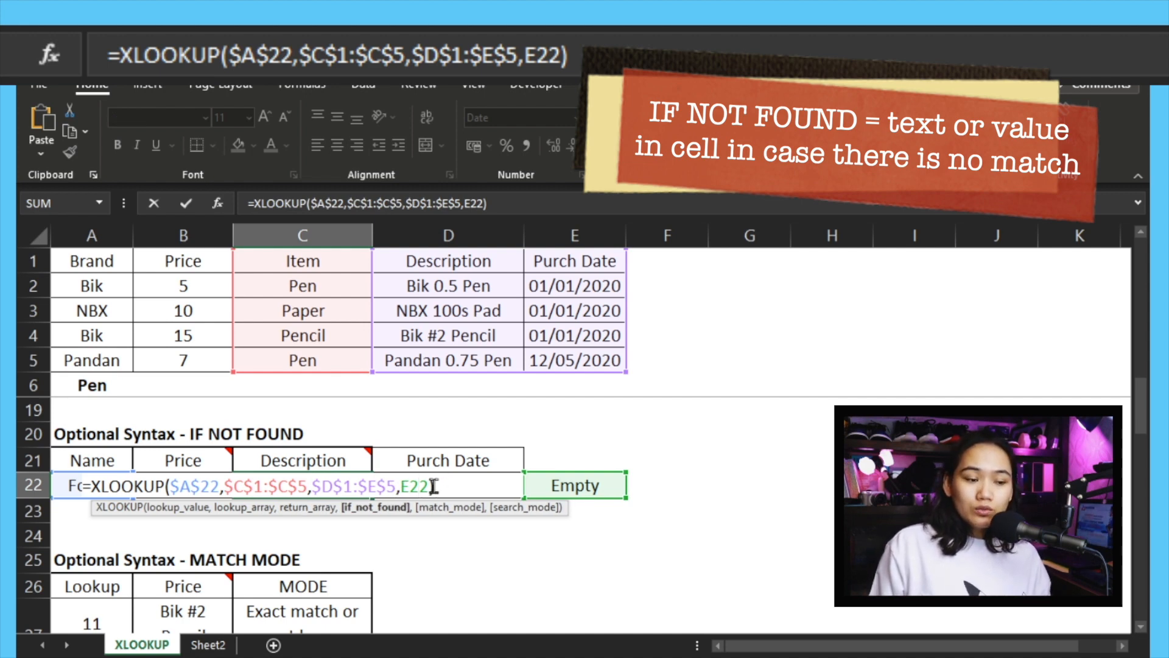
click(454, 484)
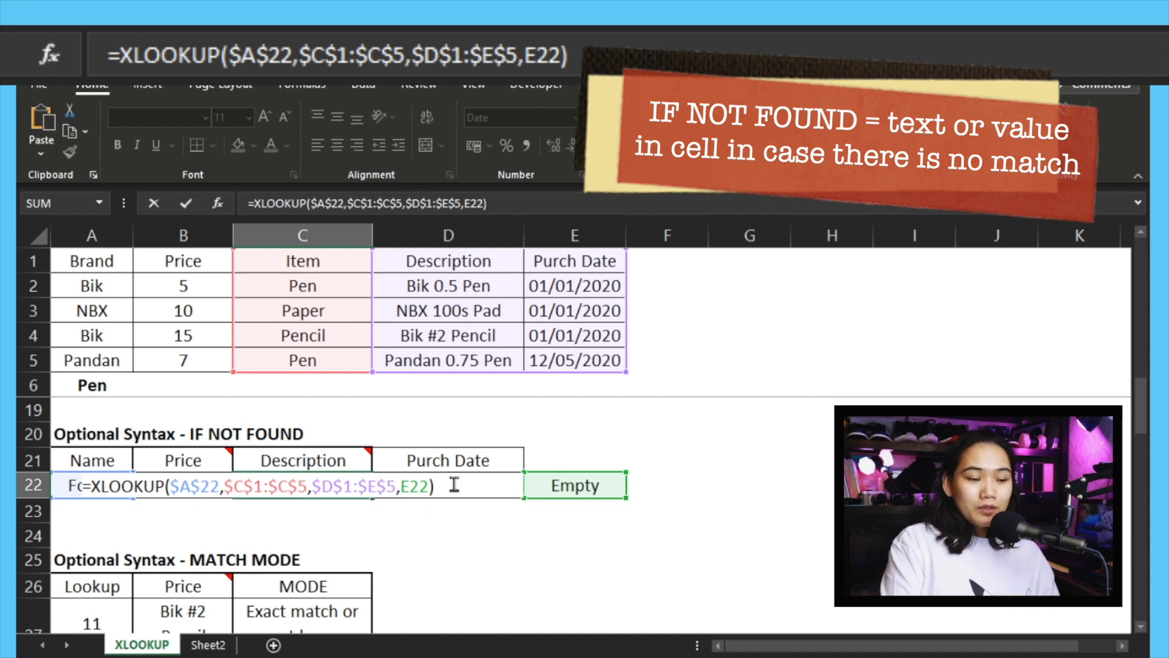
key(Left)
text(:)
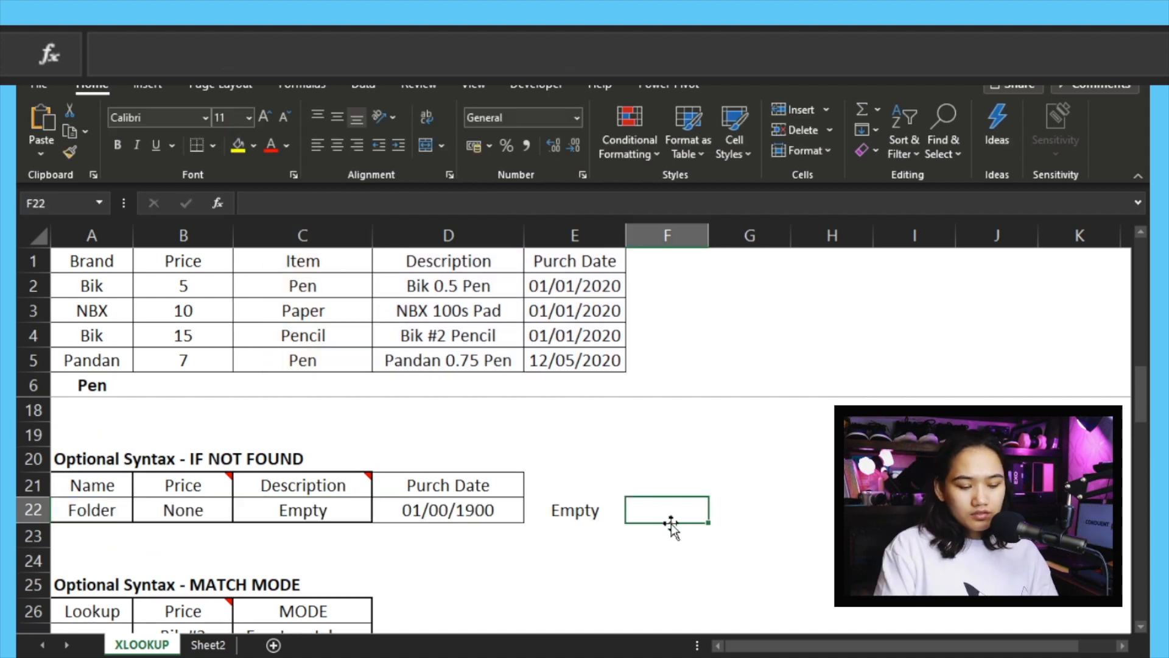
text(Not Purchased)
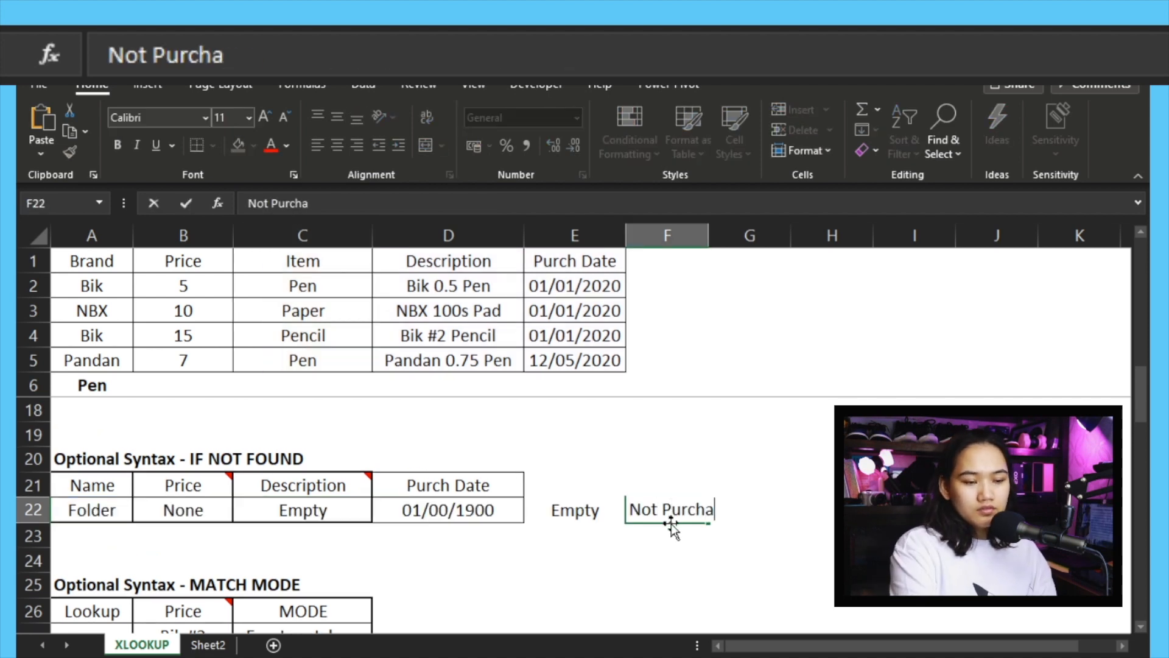
key(Return)
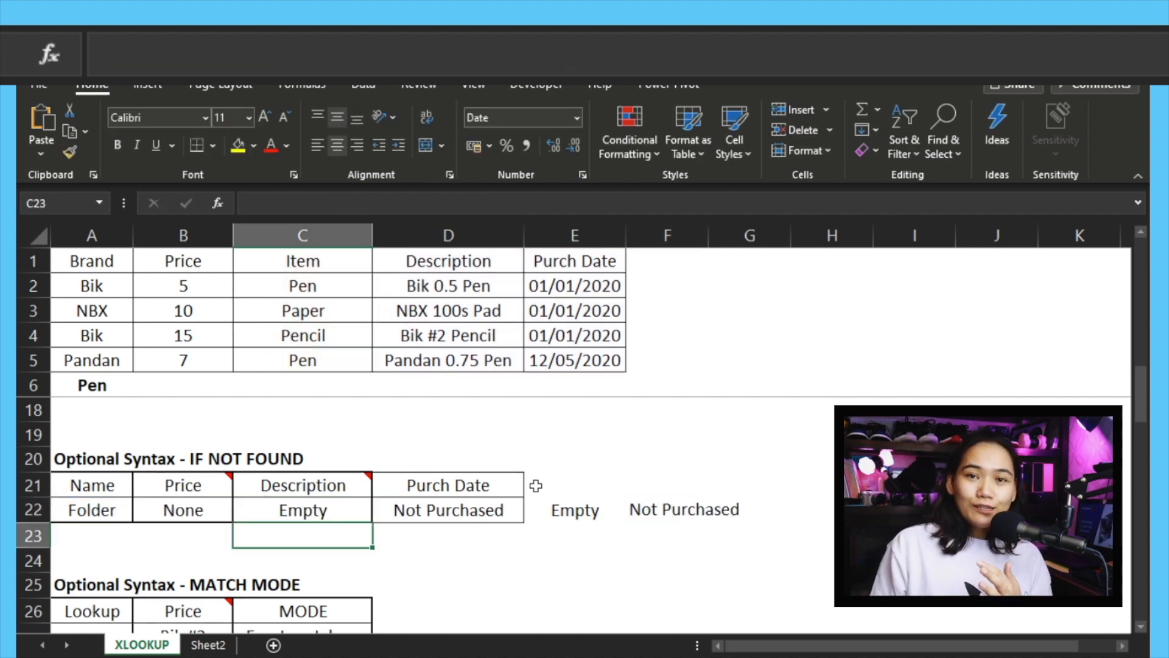
Review the E22:F22 if_not_found range in C22's formula, its source text in F22 and the spilled cells C22:D22.
click(685, 513)
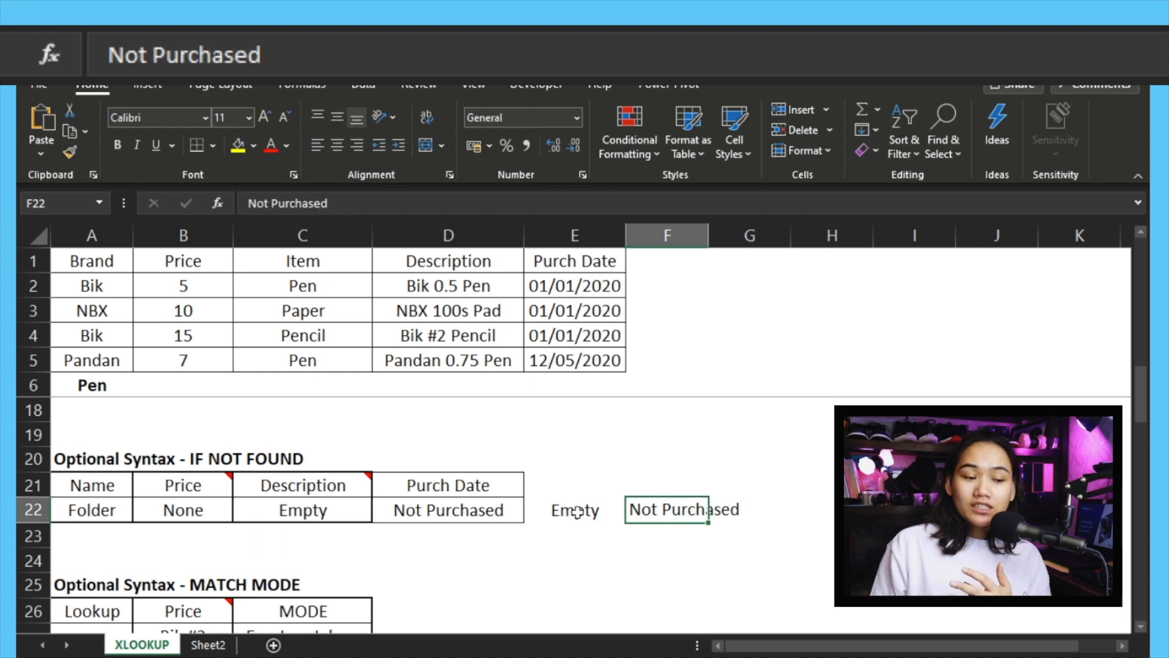
double_click(335, 513)
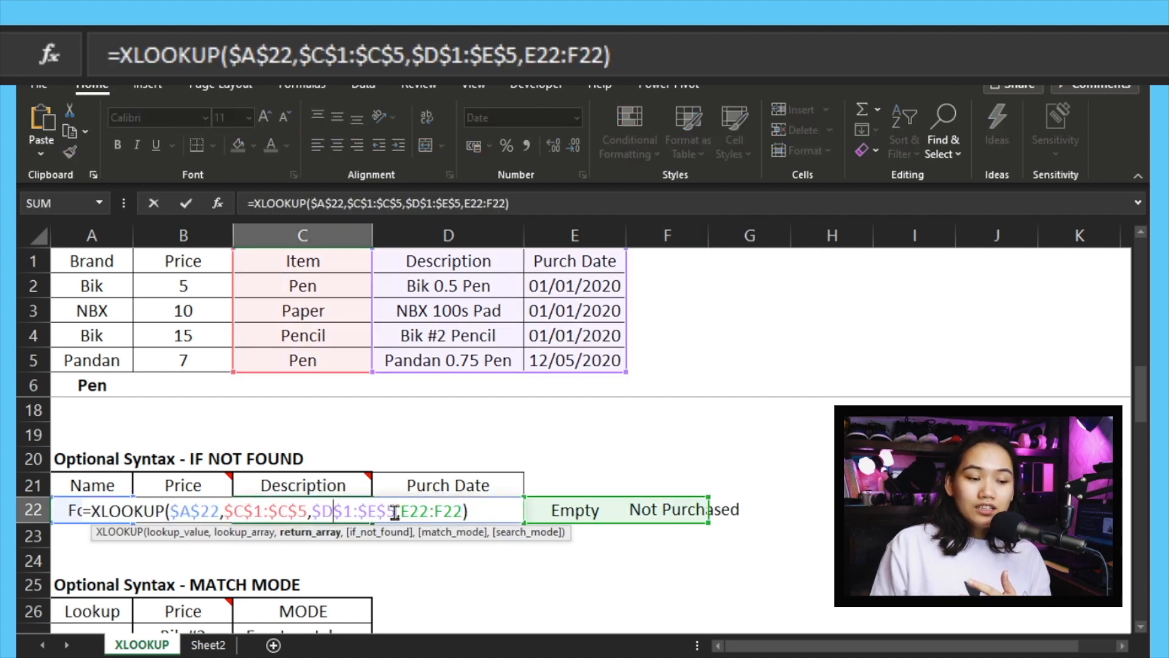
drag(398, 513, 464, 513)
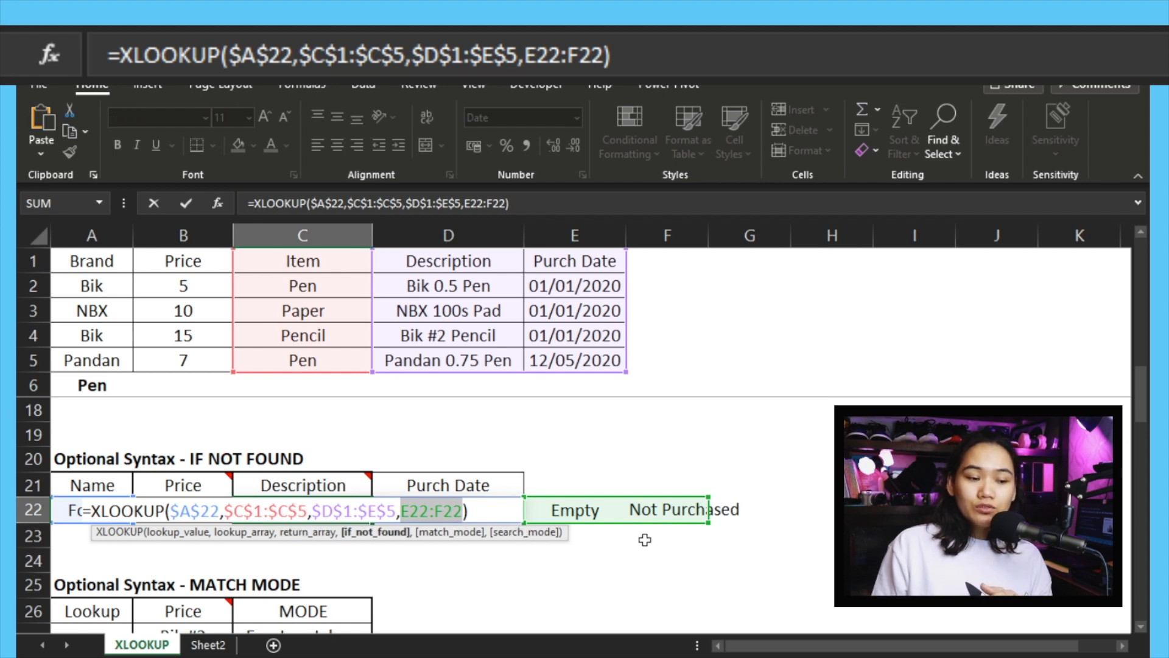
key(Return)
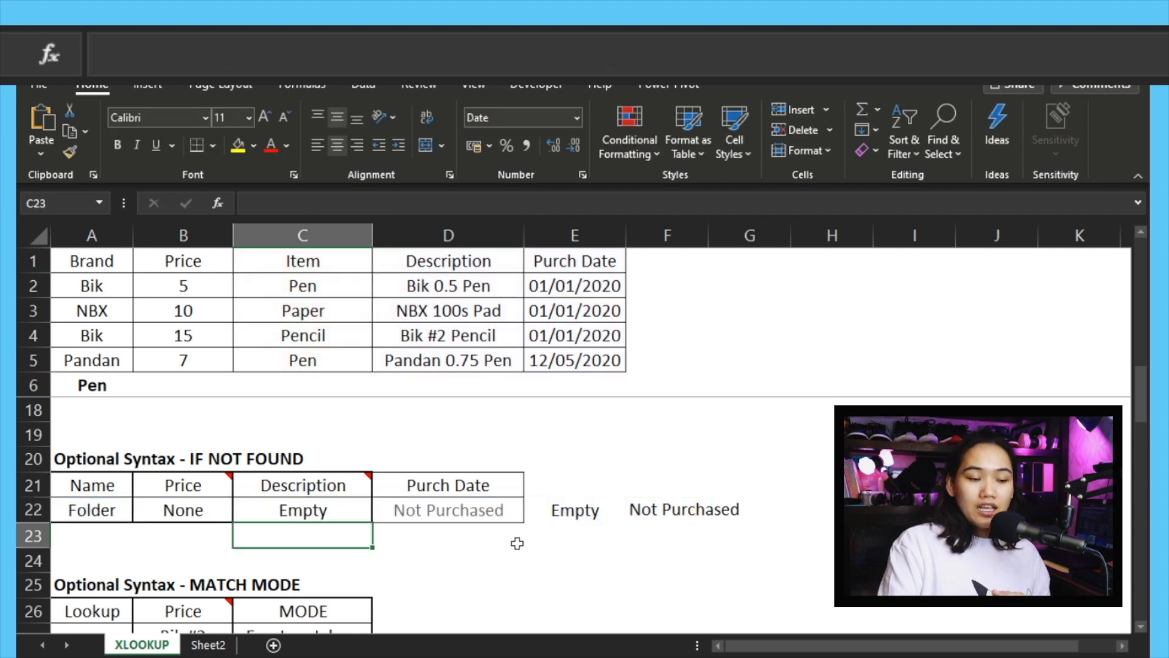
drag(349, 515, 415, 510)
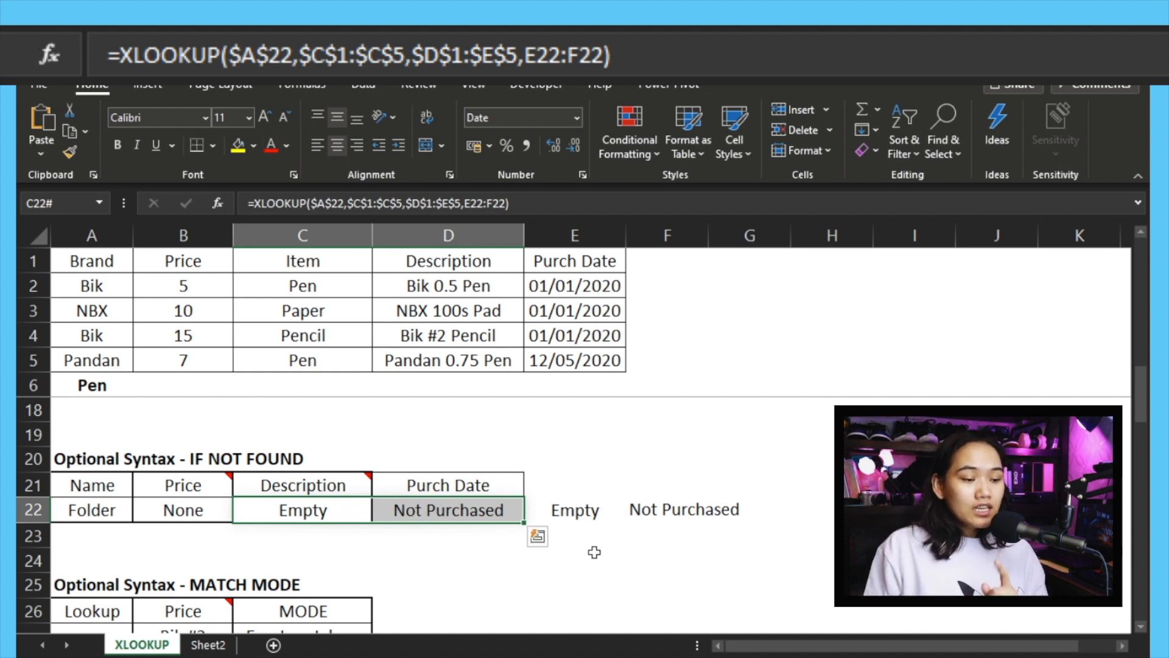
Examine the lookup value in A27 and the arguments of B27's XLOOKUP formula, including the skipped if_not_found and the match_mode.
scroll(581, 523, down, 2)
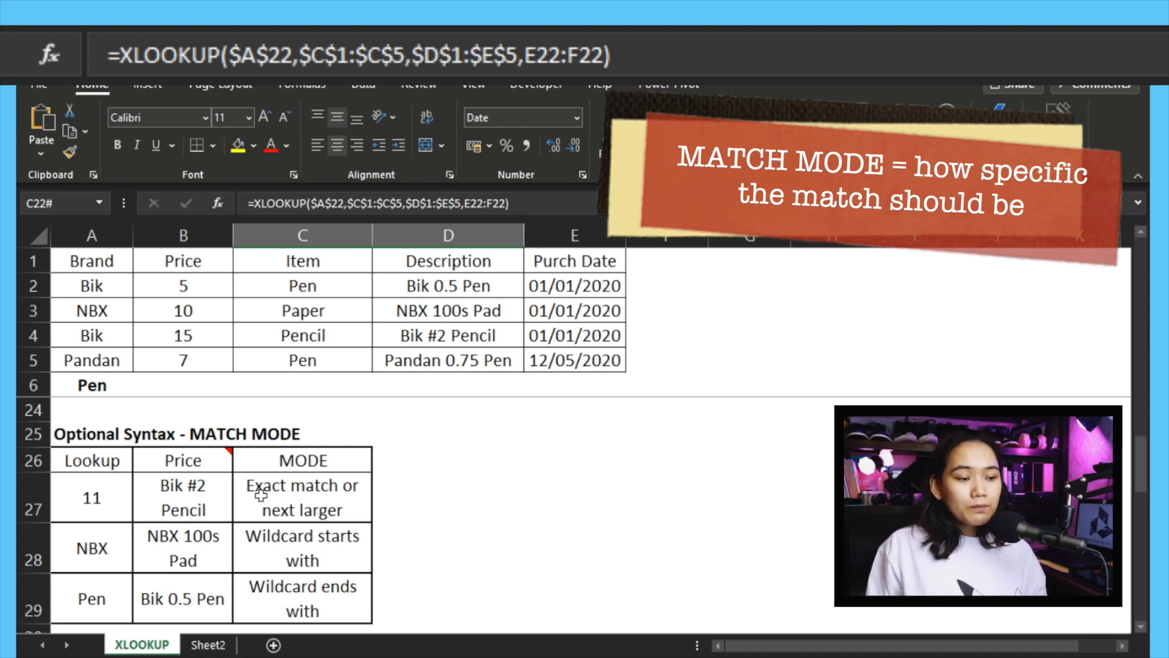
click(125, 506)
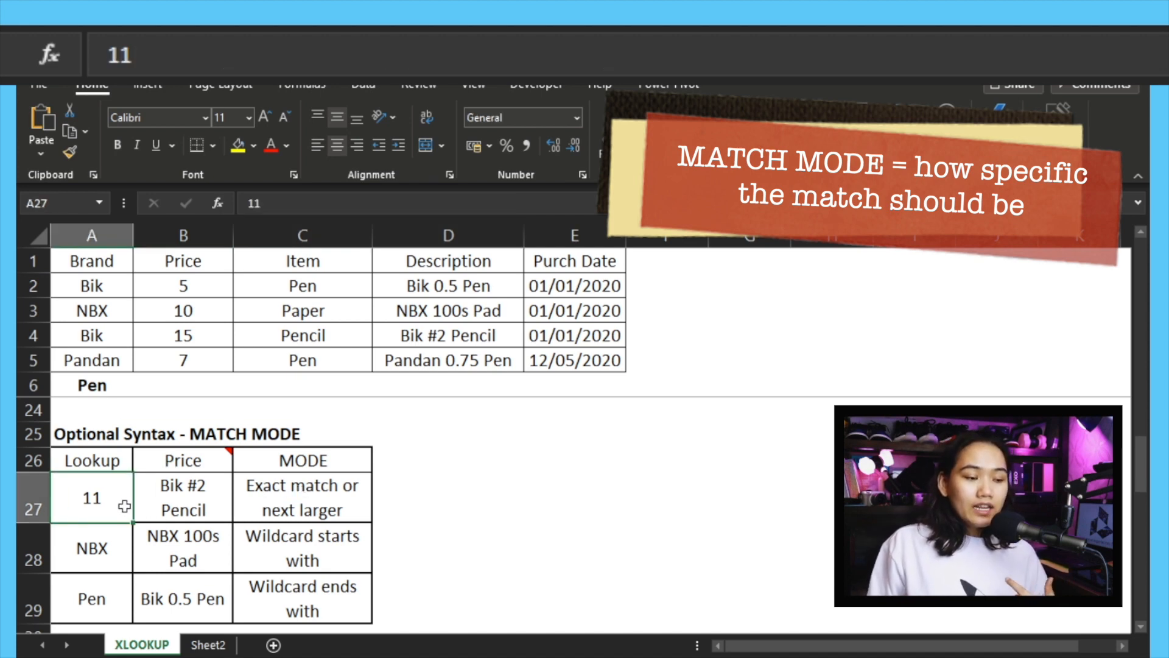
click(178, 504)
double_click(180, 501)
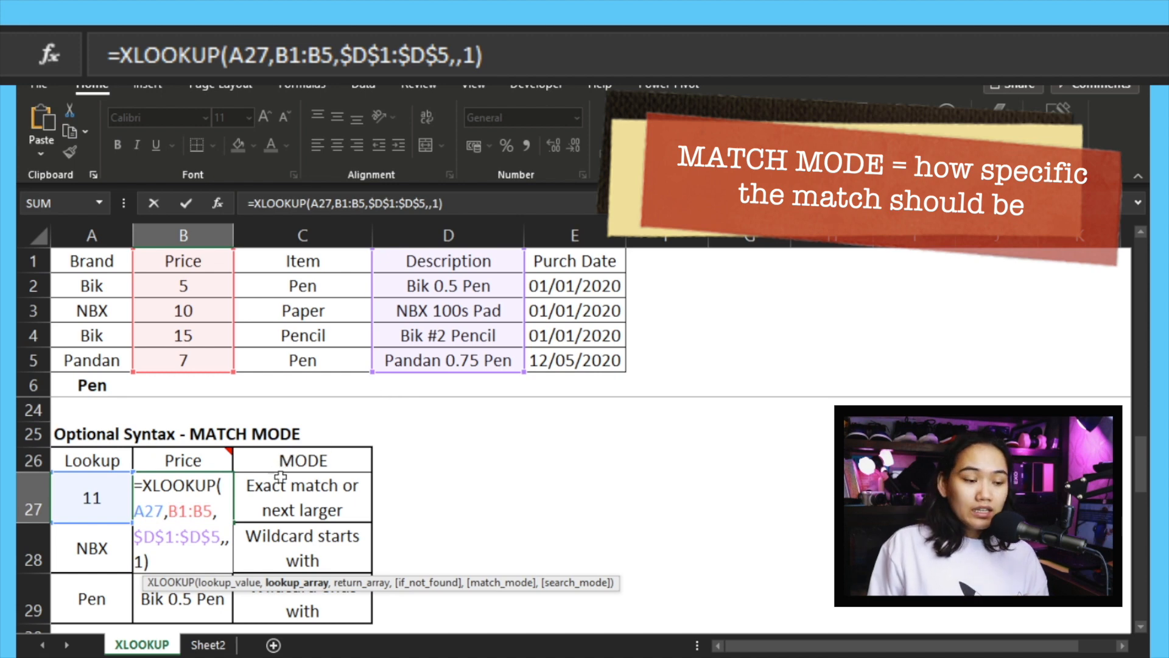
click(227, 542)
click(225, 542)
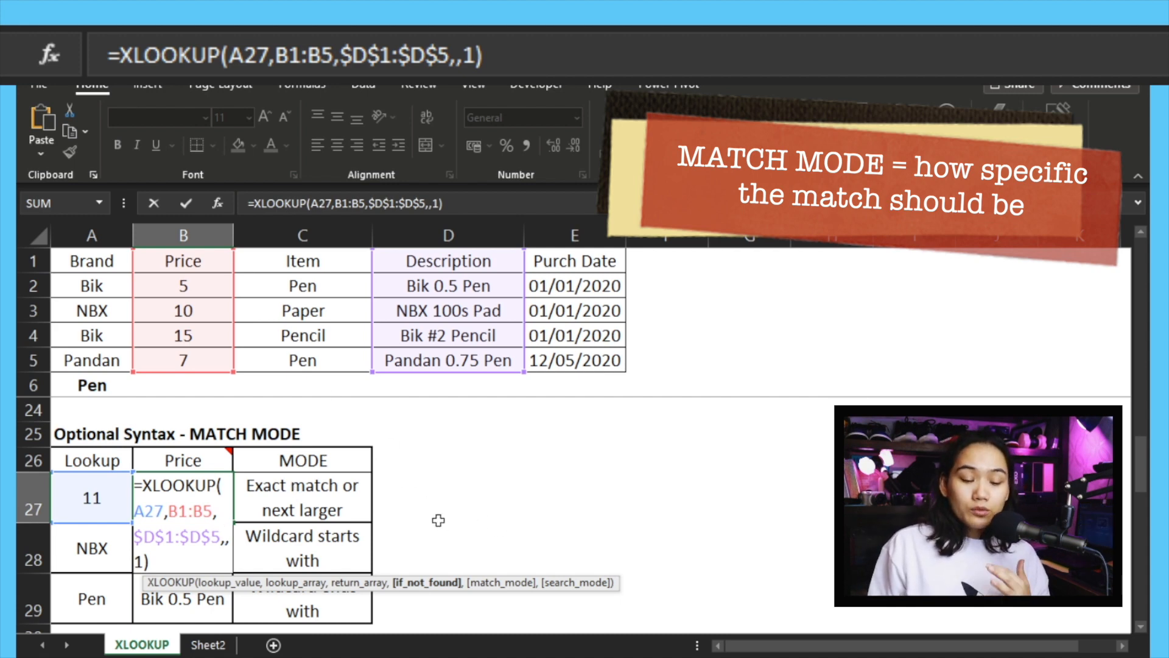
key(Right)
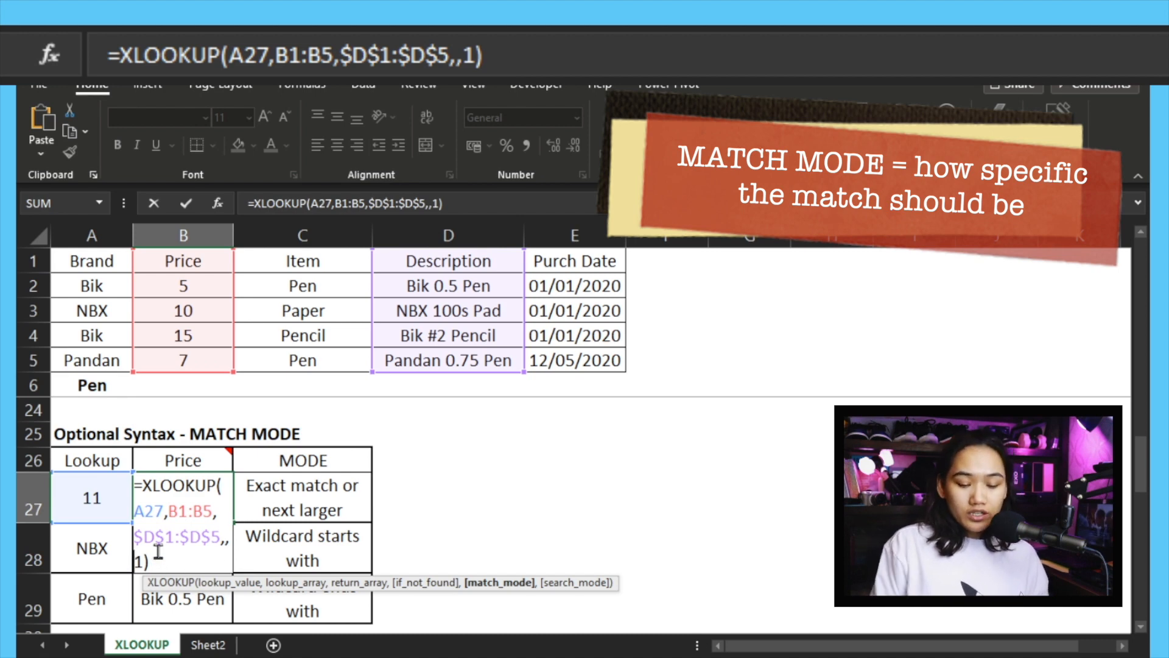
Clear the match_mode argument of B27's XLOOKUP formula to view its options, and re-enter it as 1.
key(Right)
key(BackSpace)
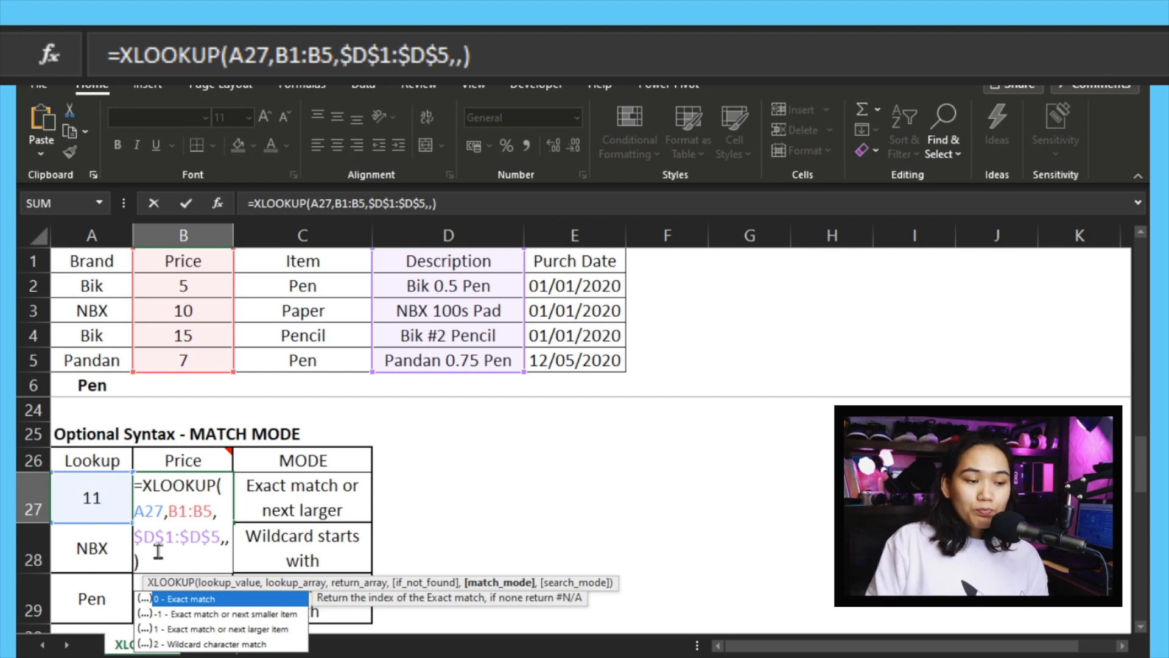
text(1)
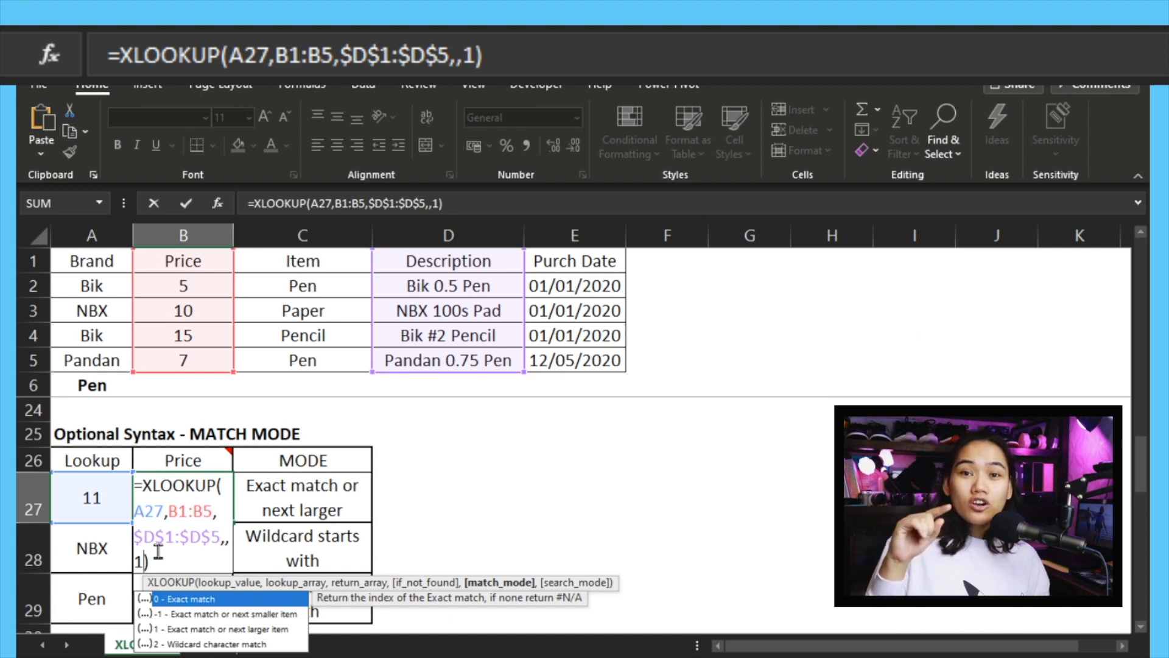
key(Return)
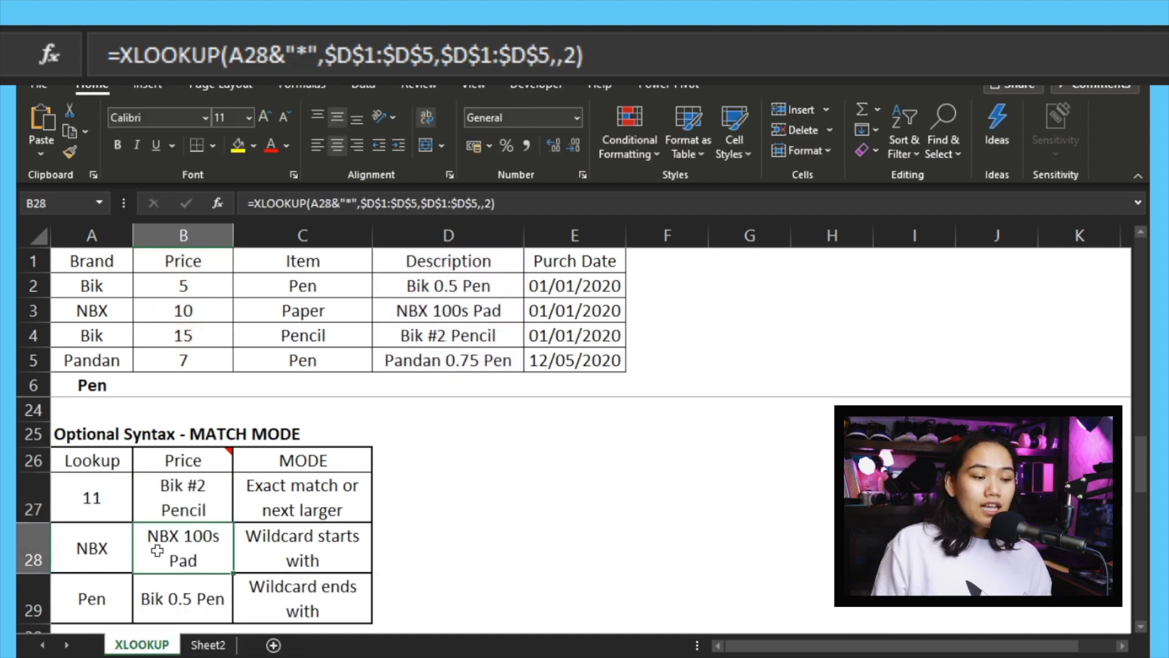
Compare the Price values in B2:B4 with the lookup value in A27 and check the matching description in D4.
click(195, 282)
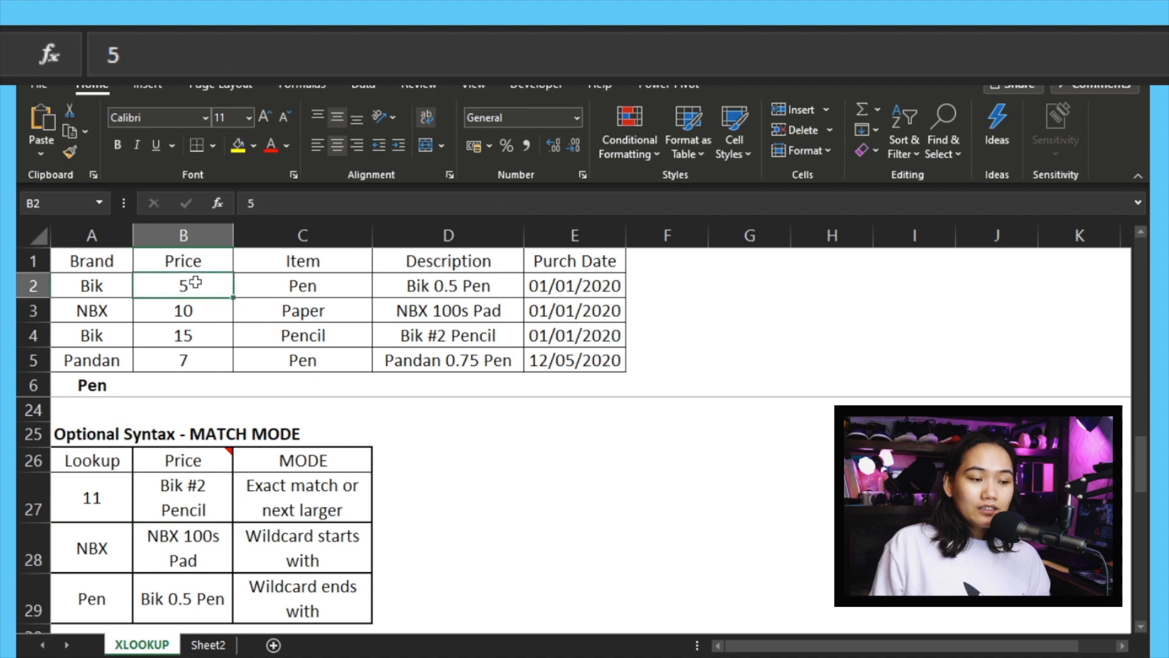
drag(194, 282, 195, 335)
click(196, 309)
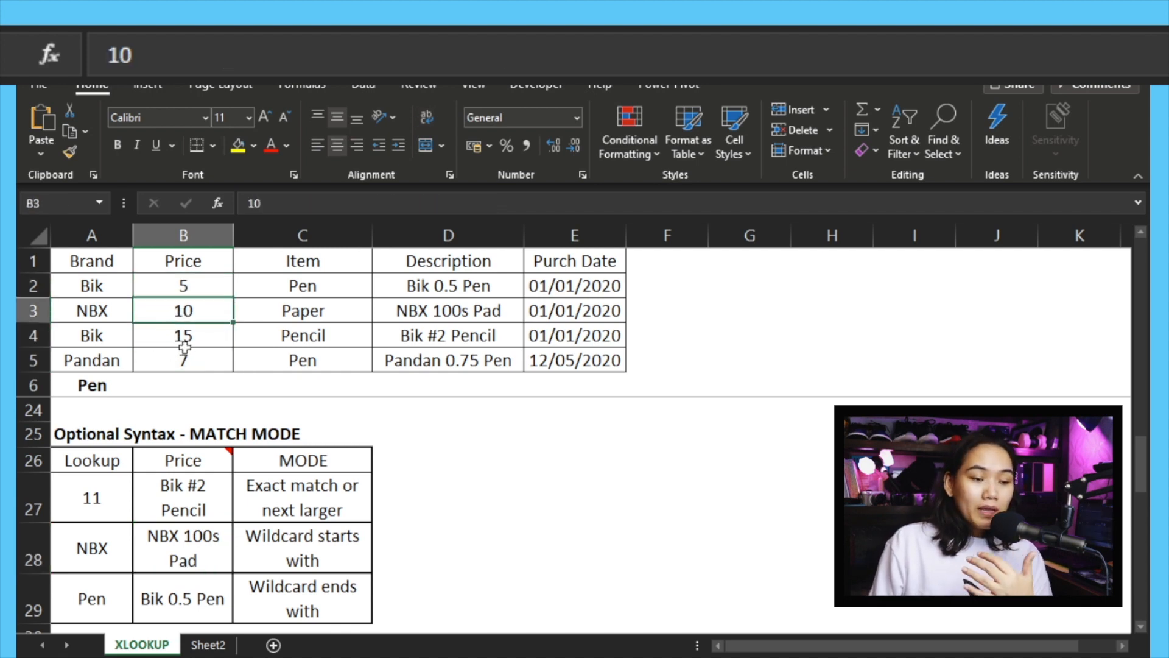
click(185, 347)
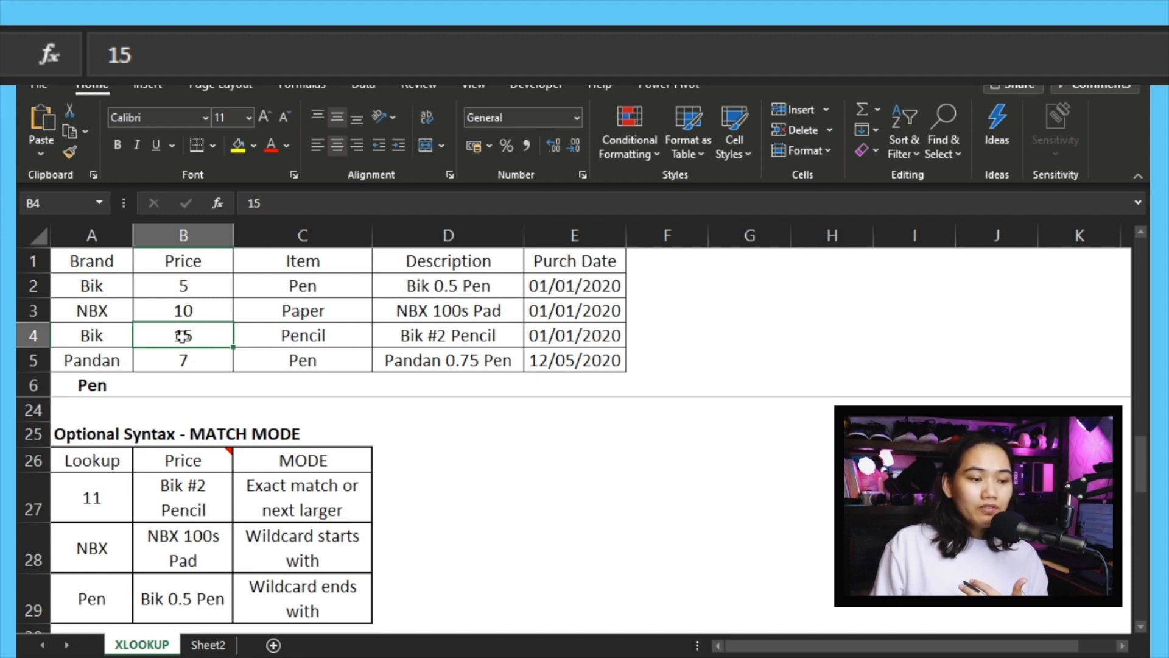
click(466, 336)
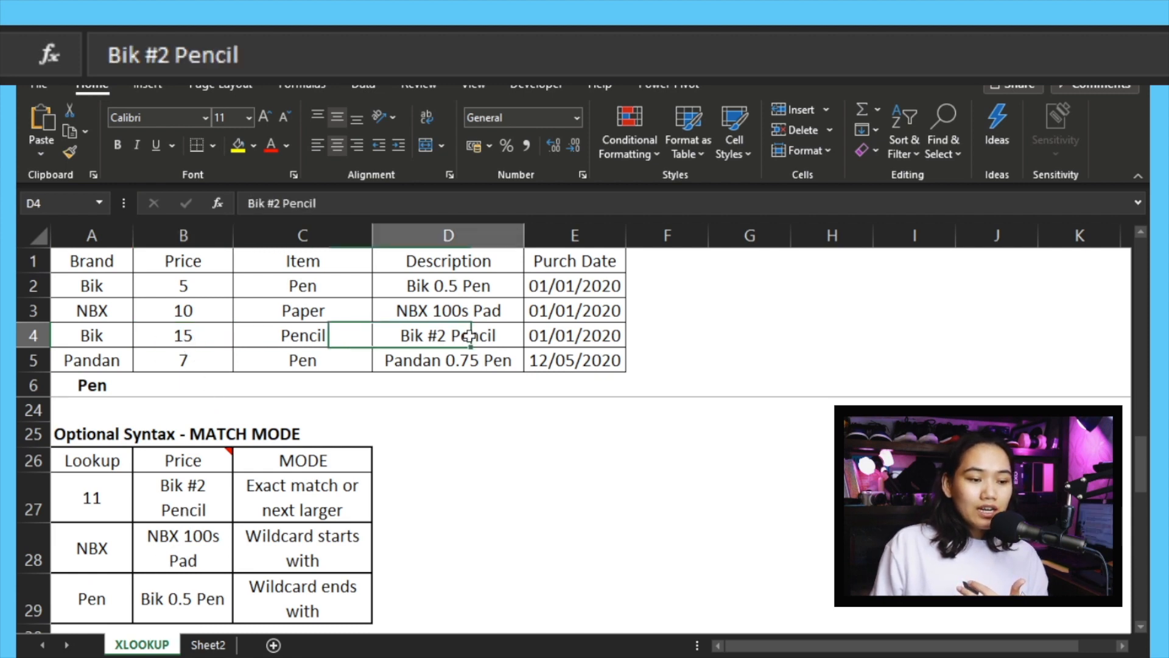
Change the Price in B4 to 11, and undo the change.
click(33, 335)
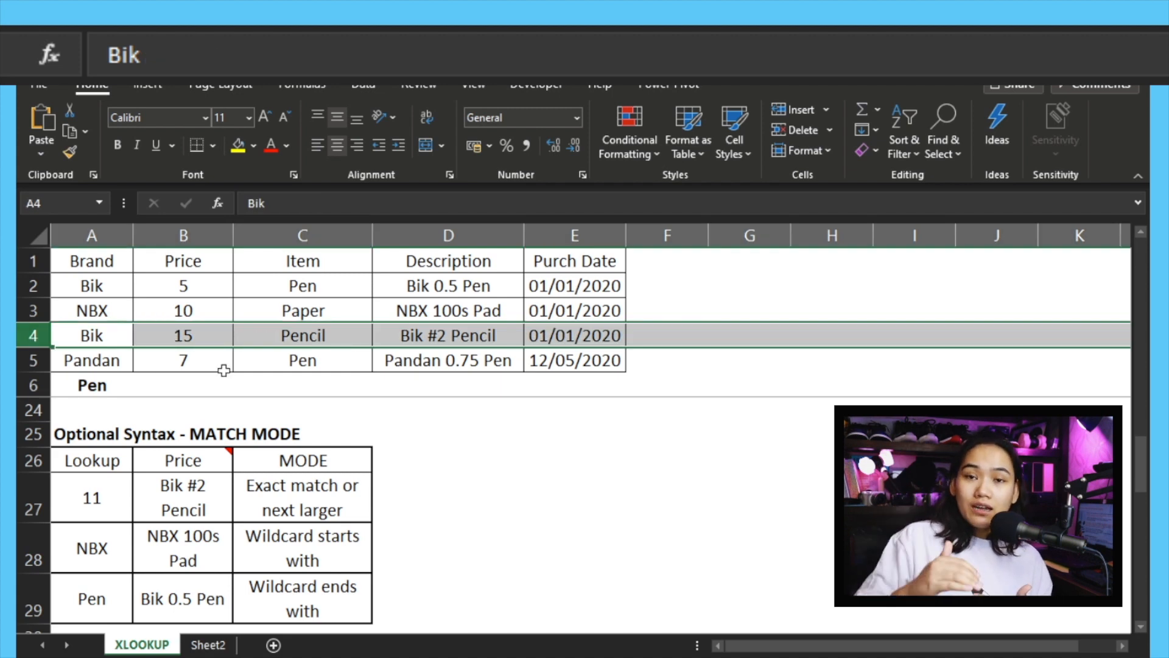
click(190, 335)
key(Down)
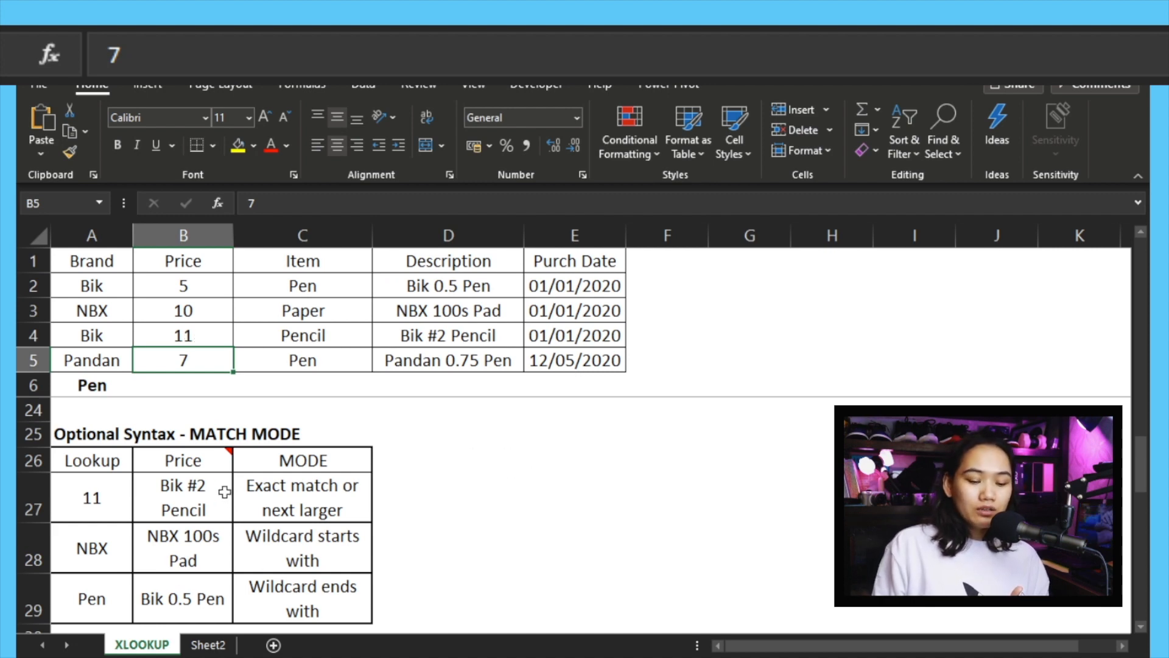
key(ctrl+z)
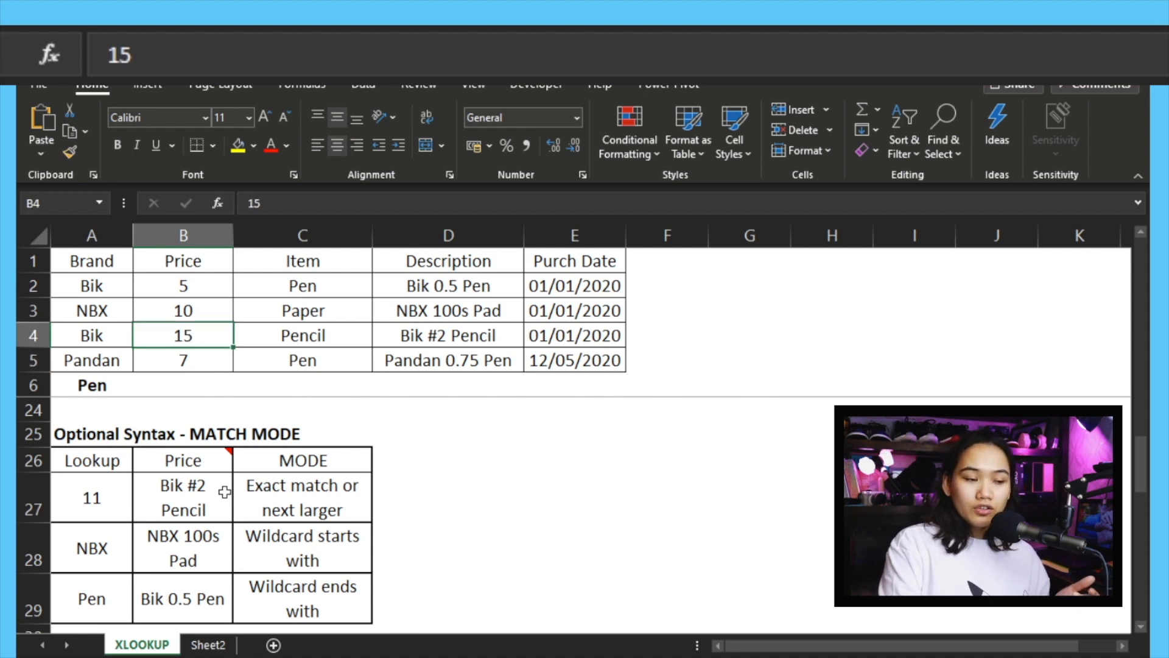
Set the match_mode of B27's XLOOKUP formula to -1 and compare the descriptions in D4 and D3.
scroll(225, 492, down, 1)
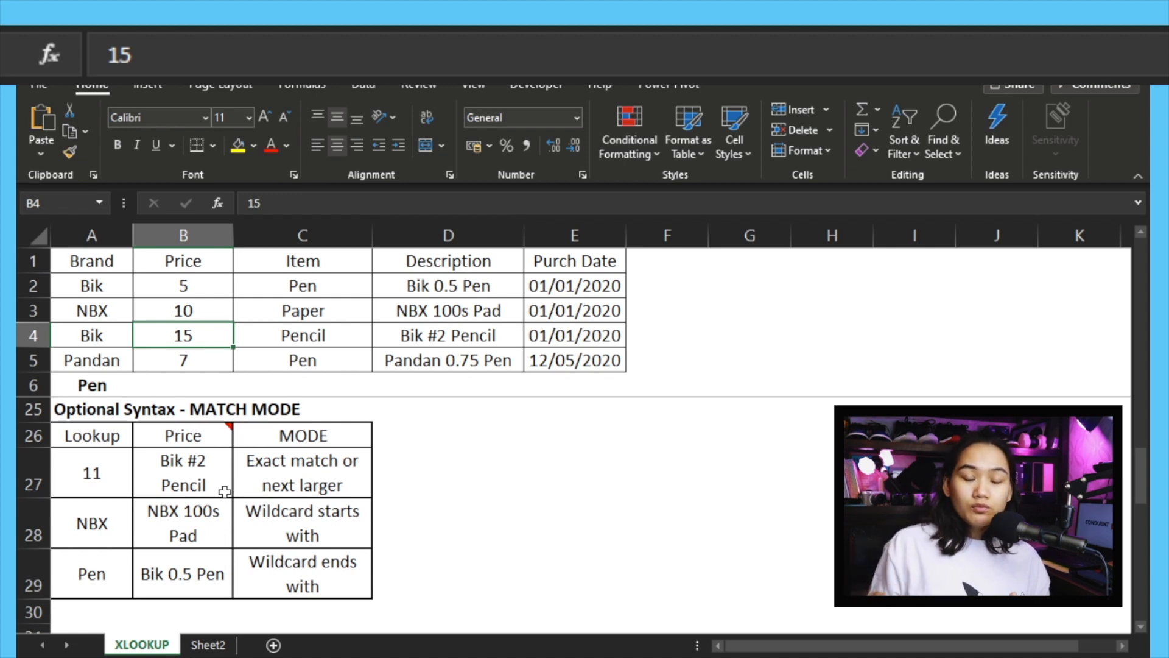
mouse_move(193, 433)
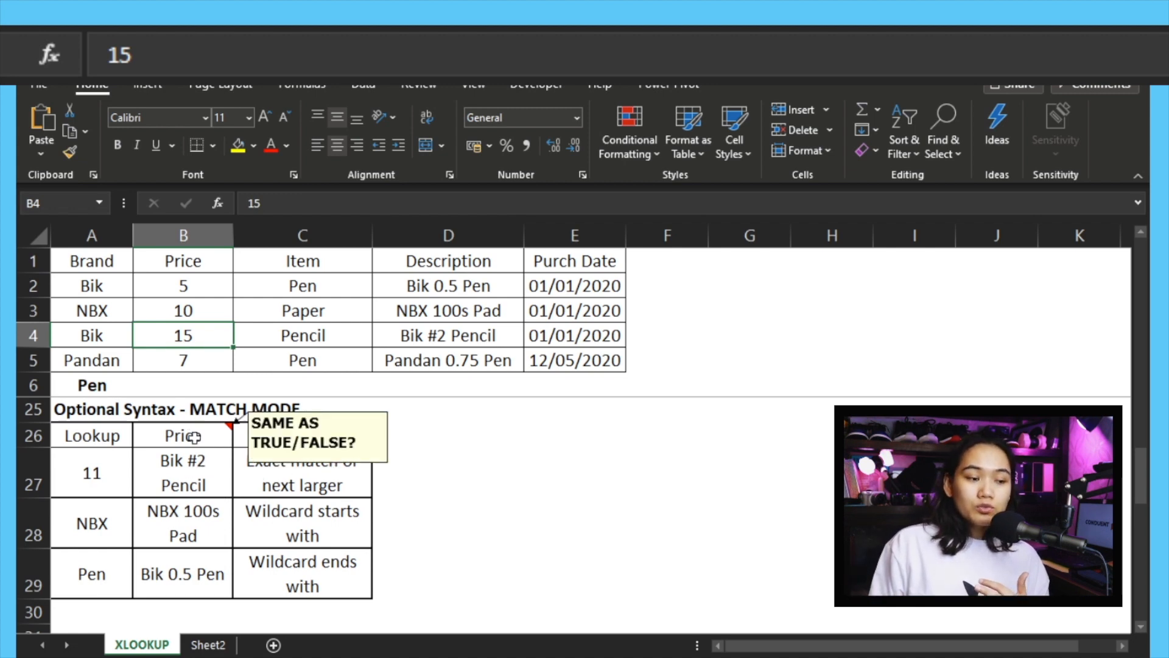
click(191, 474)
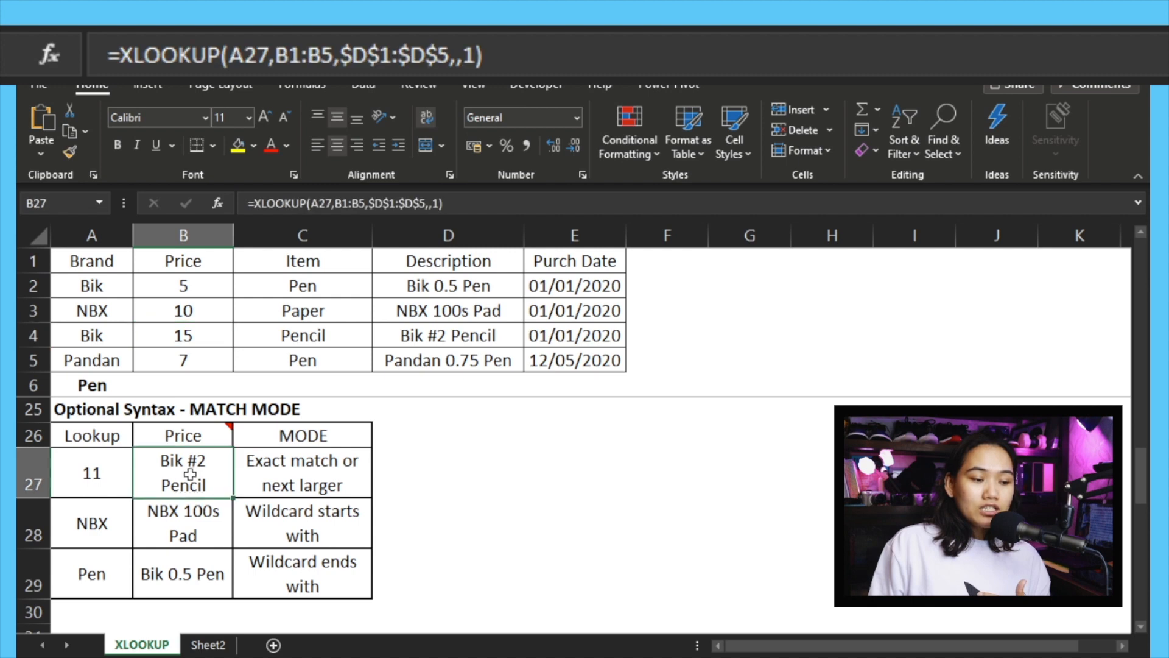
double_click(191, 472)
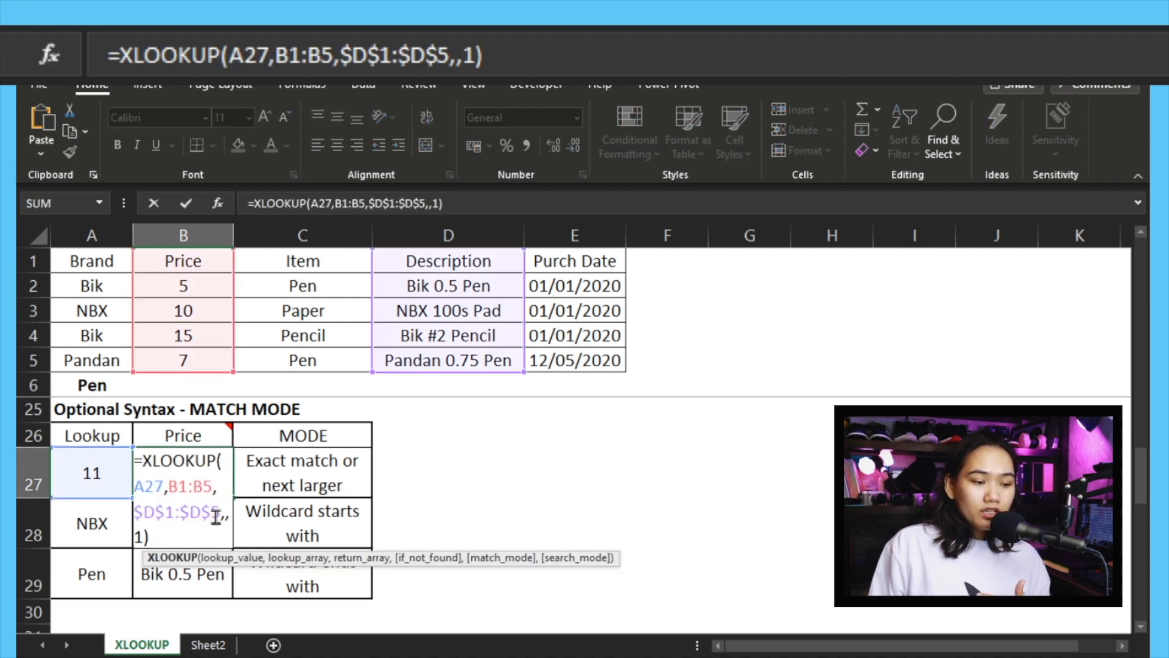
click(141, 537)
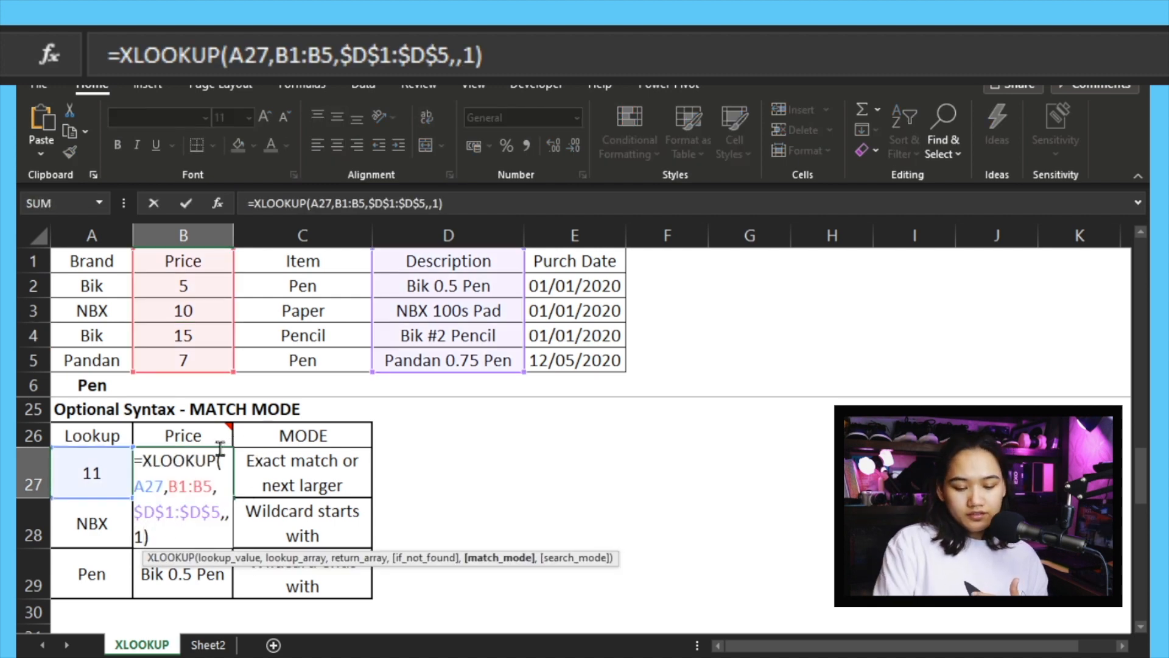
text(-)
key(Return)
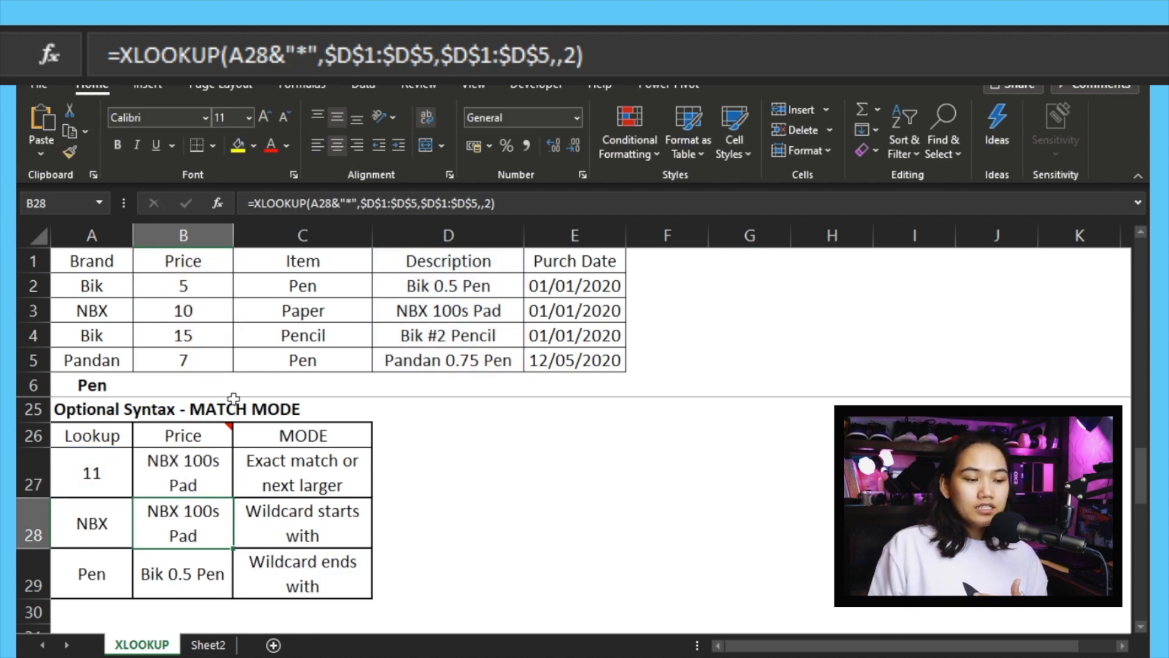
click(465, 335)
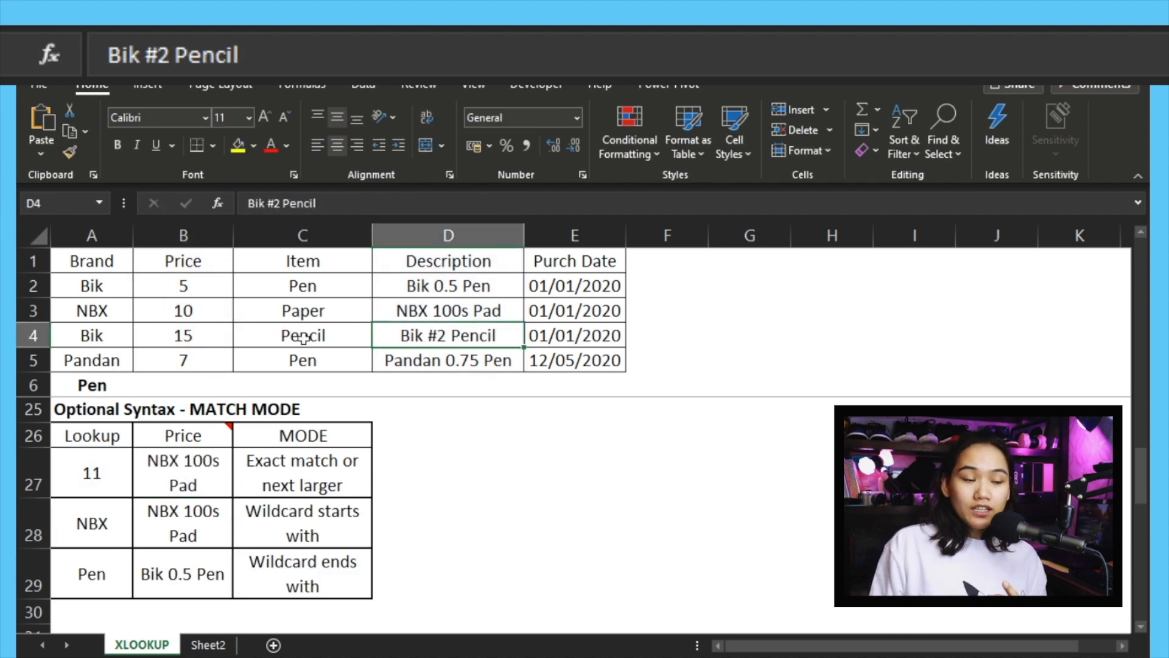
click(418, 313)
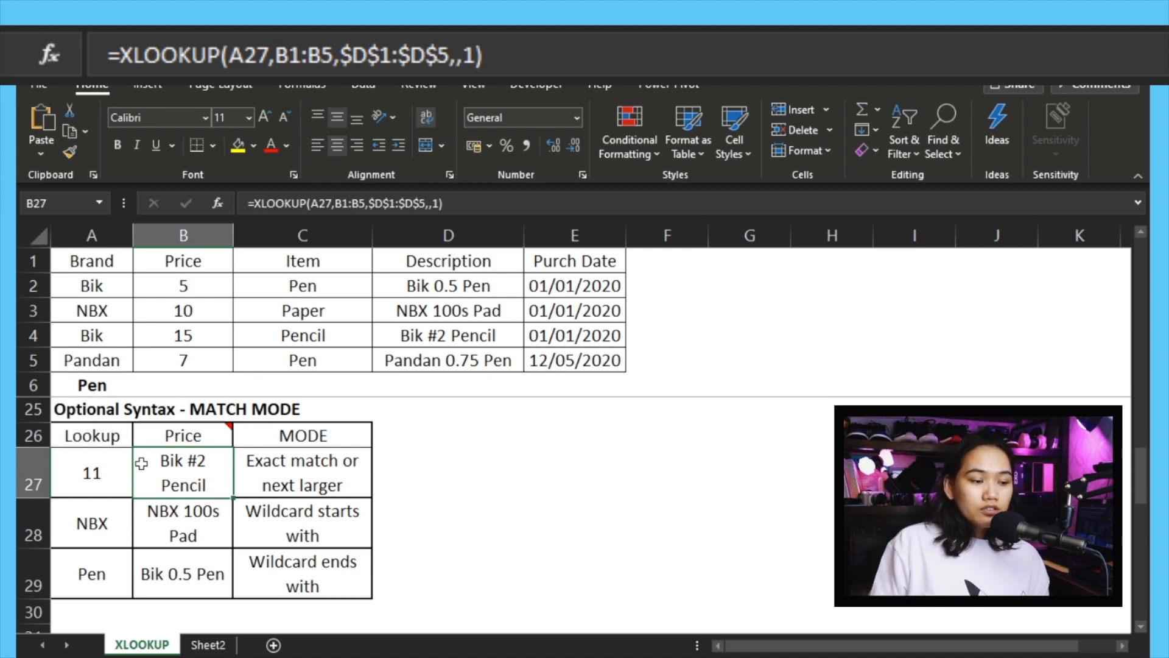
Examine B28's XLOOKUP formula with the wildcard after the A28 lookup value, and check the matching description in D3.
click(199, 518)
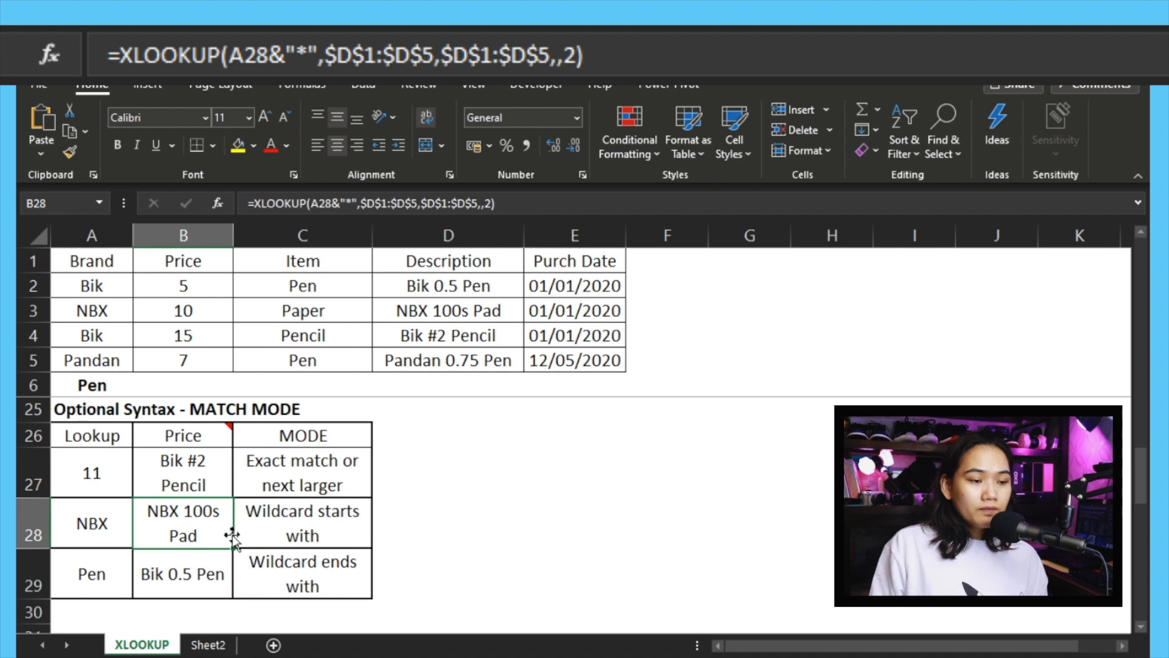
double_click(193, 530)
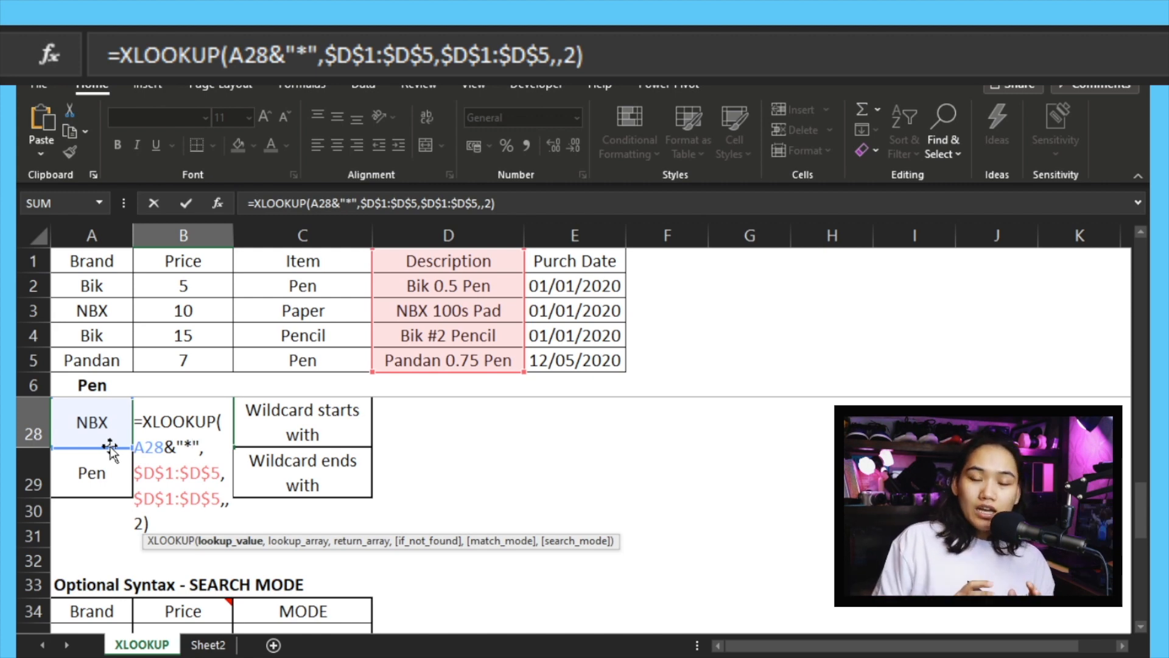
key(Return)
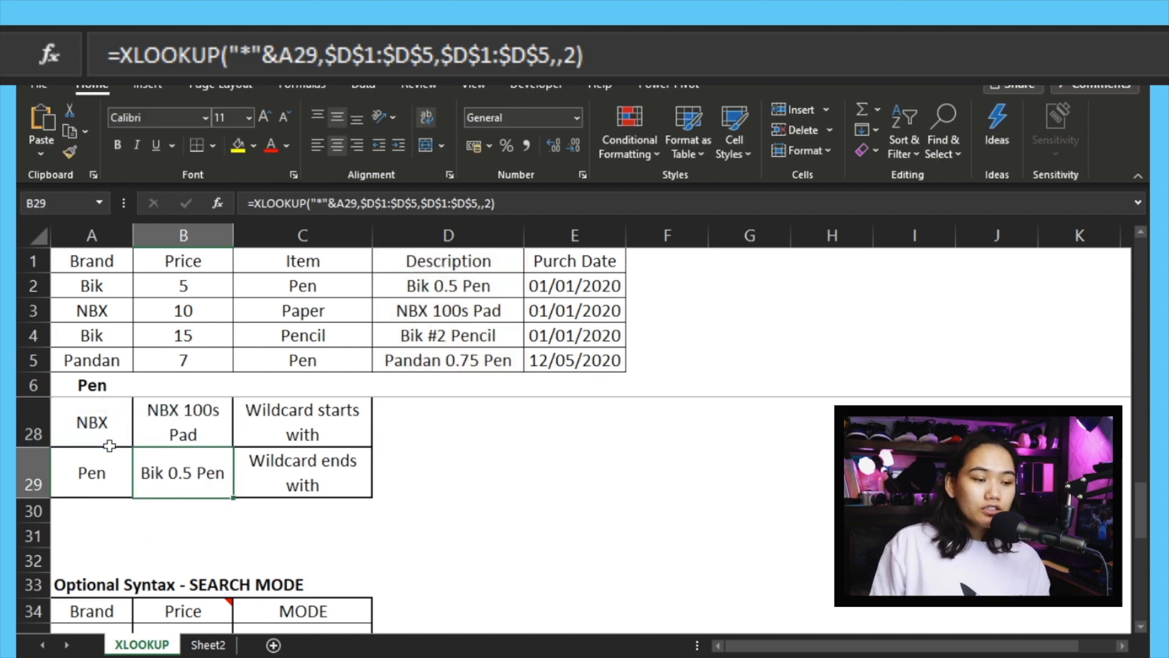
click(177, 432)
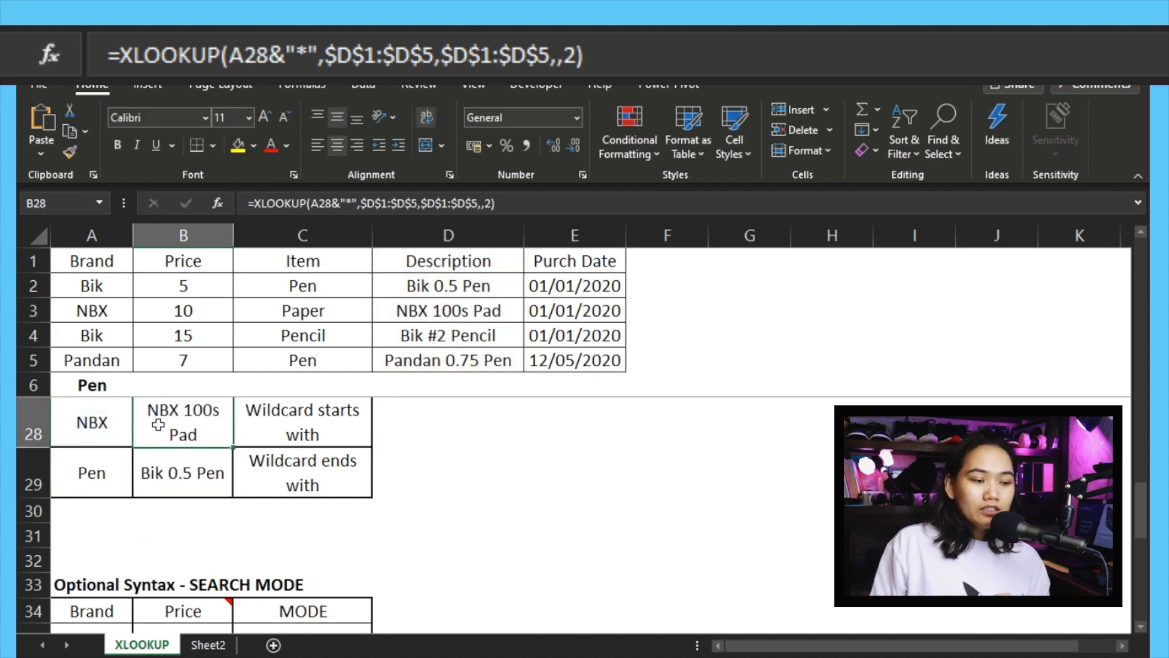
click(427, 315)
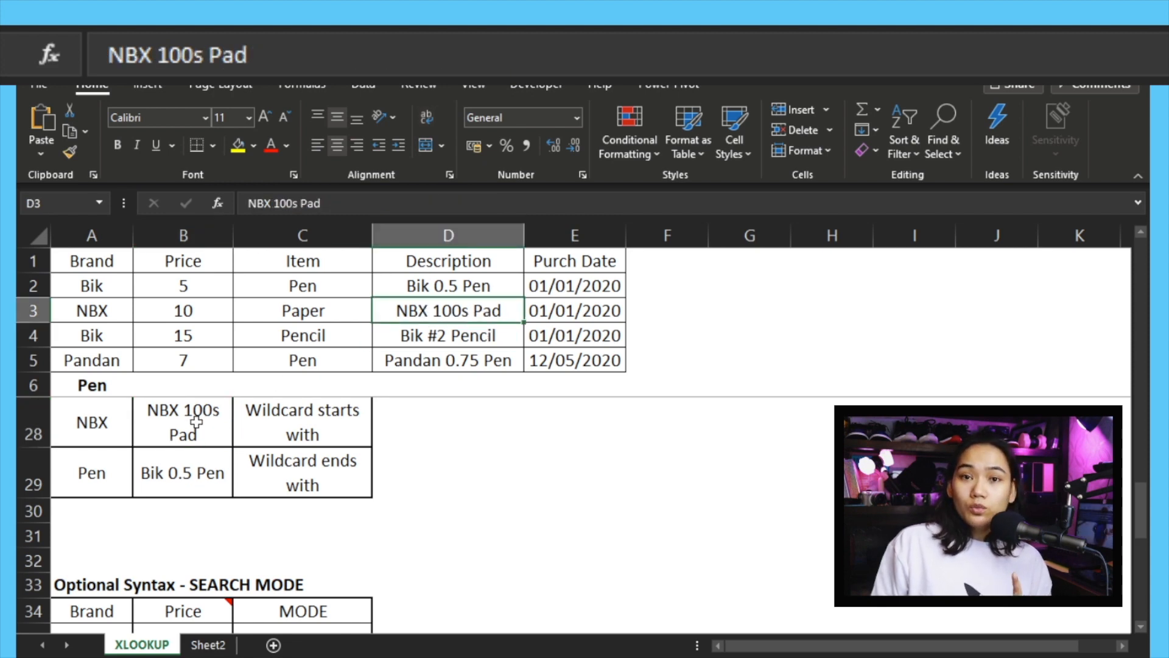
Examine B29's XLOOKUP formula with the wildcard before the A29 lookup value, and check the matching description in D2.
click(172, 483)
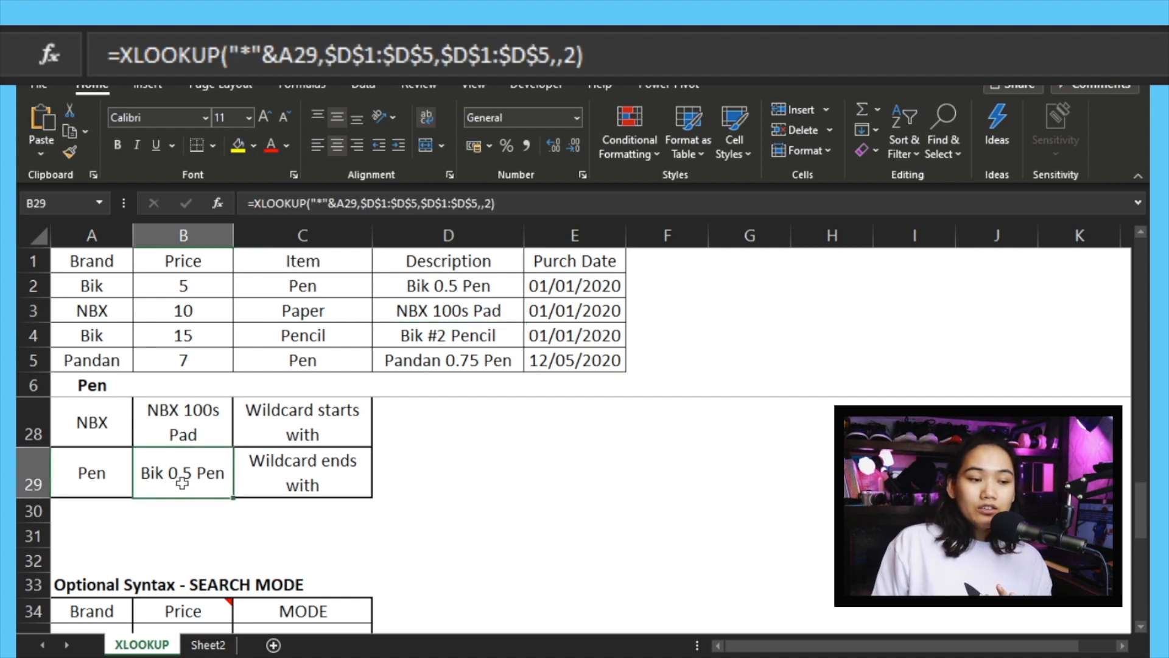
double_click(182, 483)
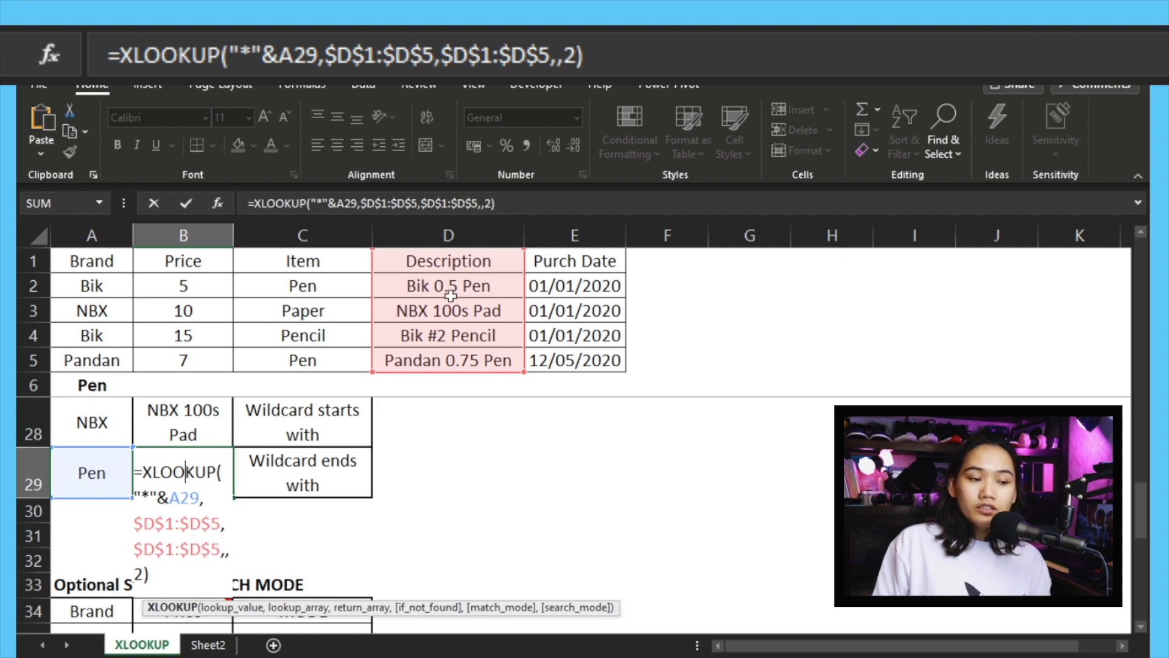
key(Return)
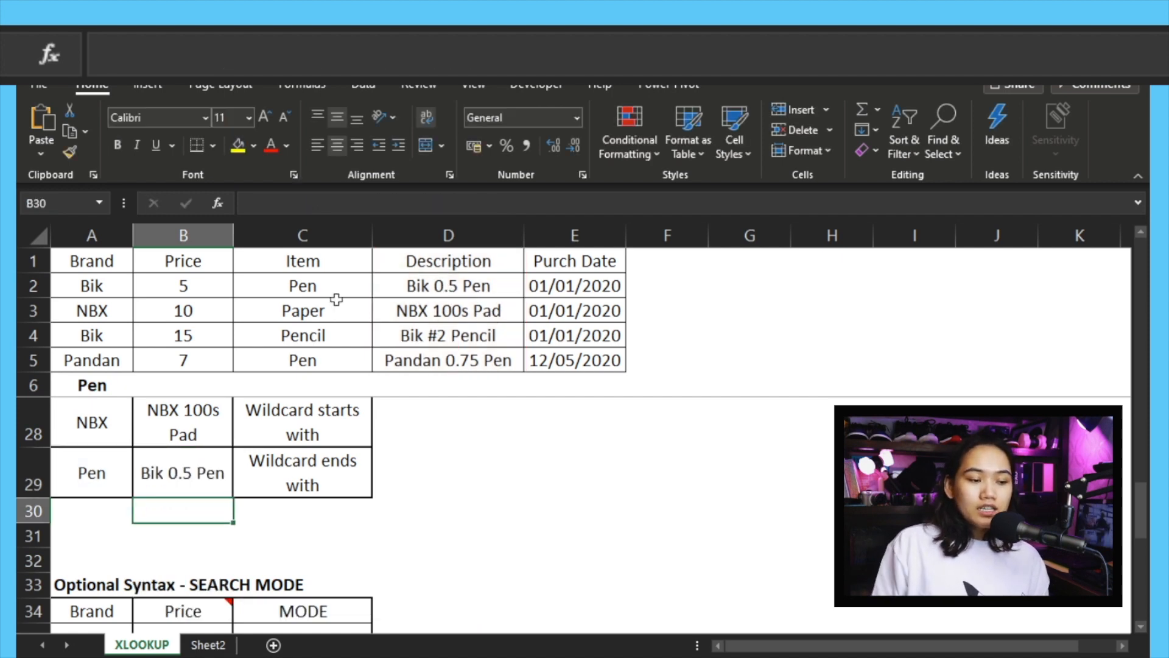
click(510, 284)
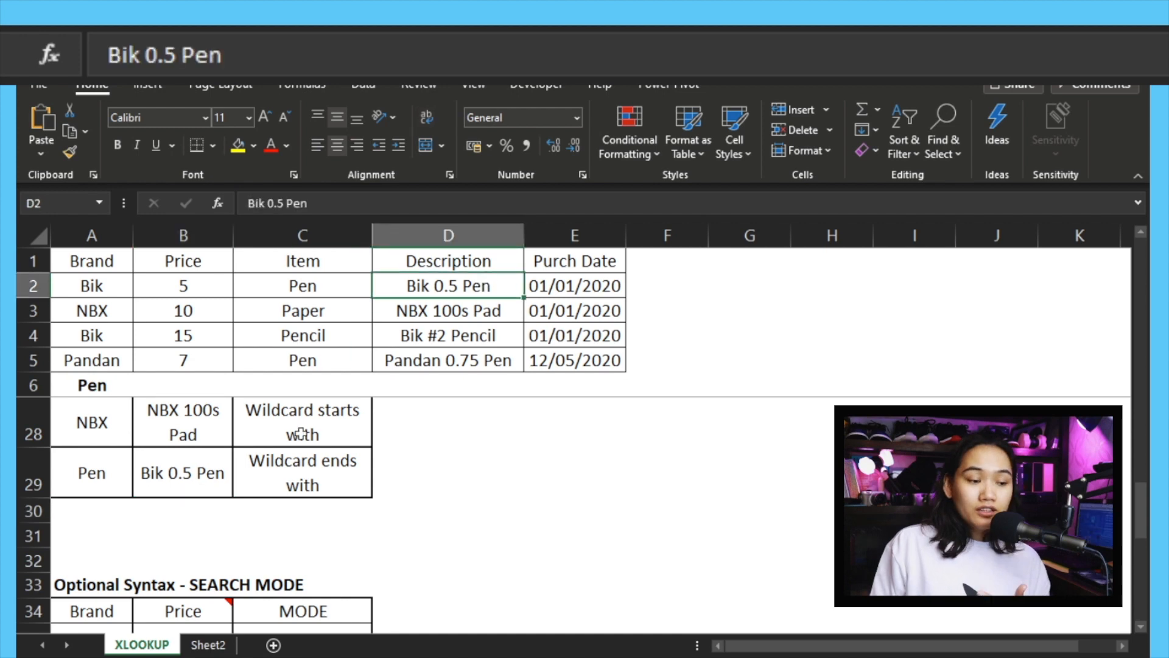
Inspect the match_mode argument in B29's XLOOKUP formula, leaving the formula as it is.
click(193, 475)
double_click(195, 472)
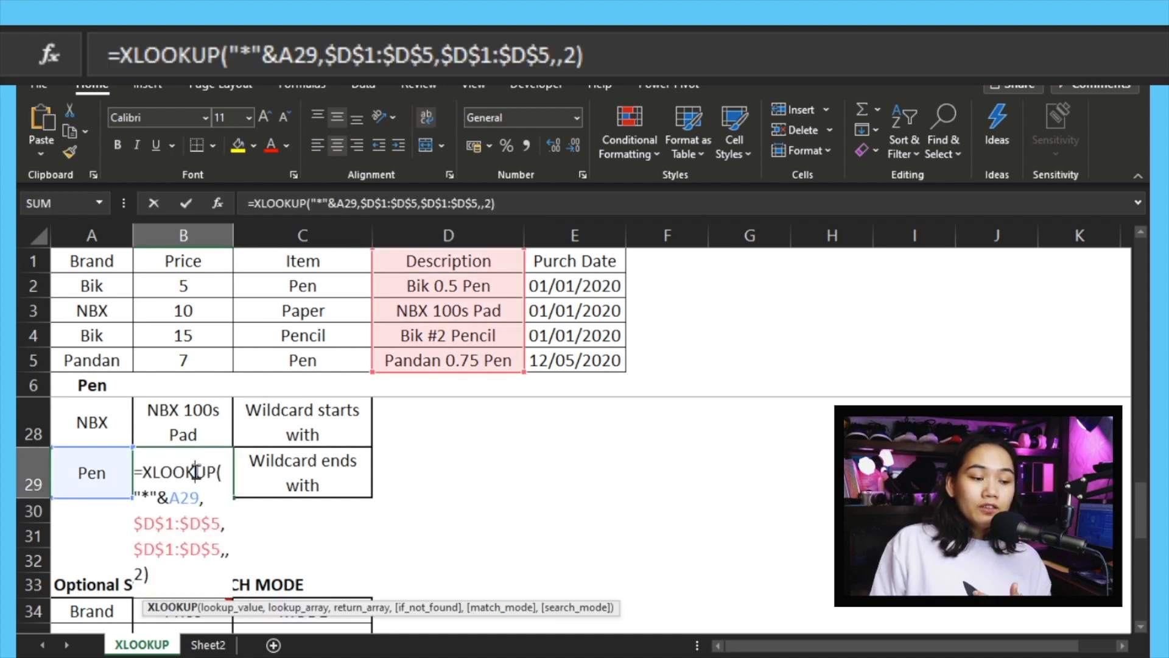
double_click(139, 573)
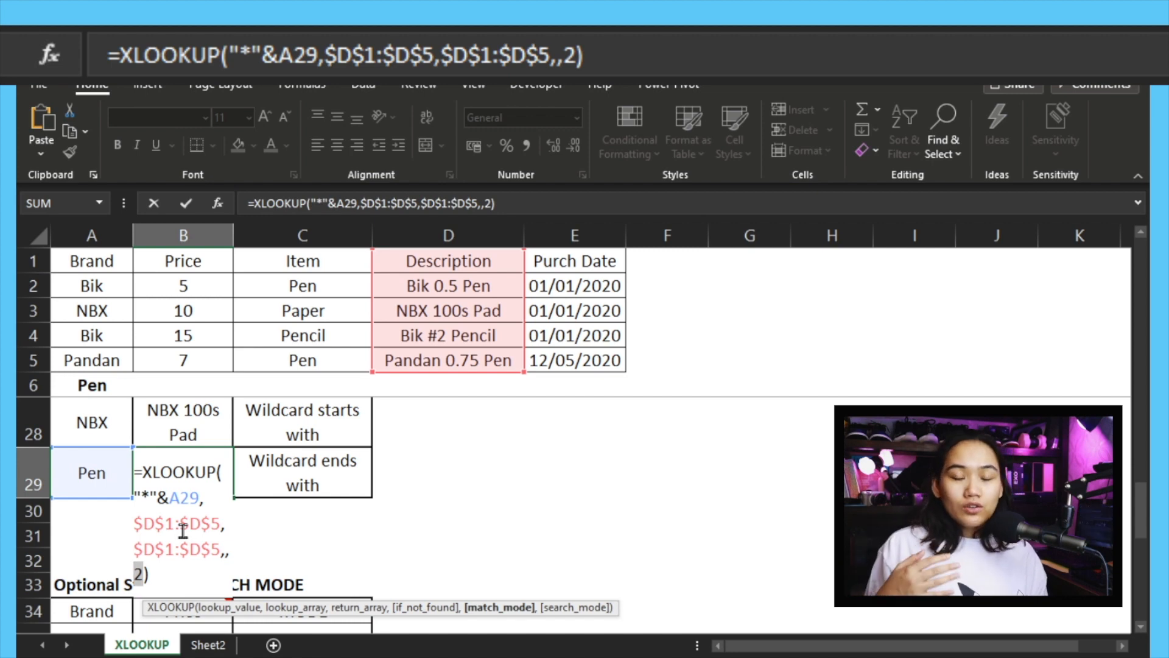
key(Return)
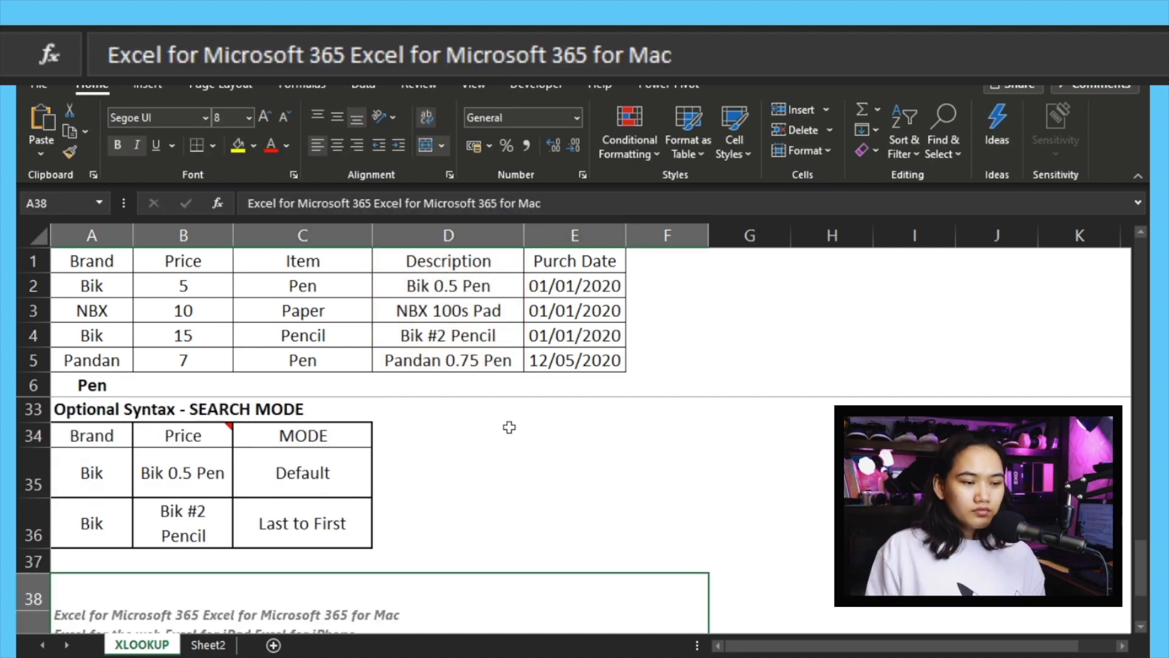
Review the default search mode example in row 35, including B35's XLOOKUP formula, against the two Bik records in rows 2 and 4.
click(305, 462)
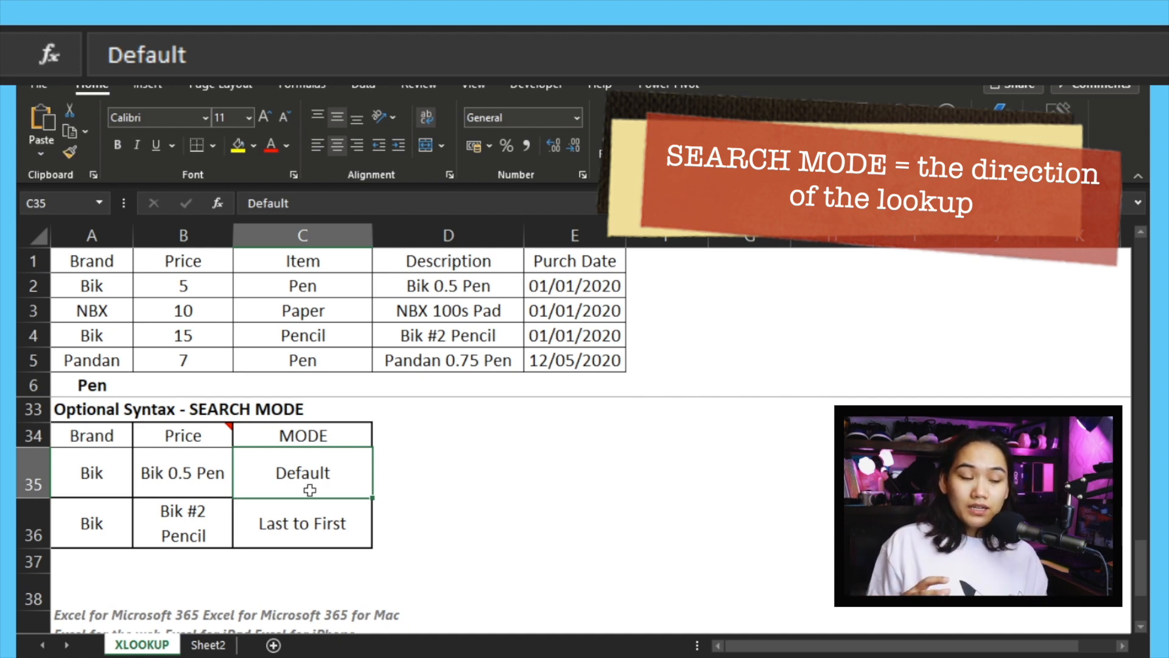
double_click(188, 473)
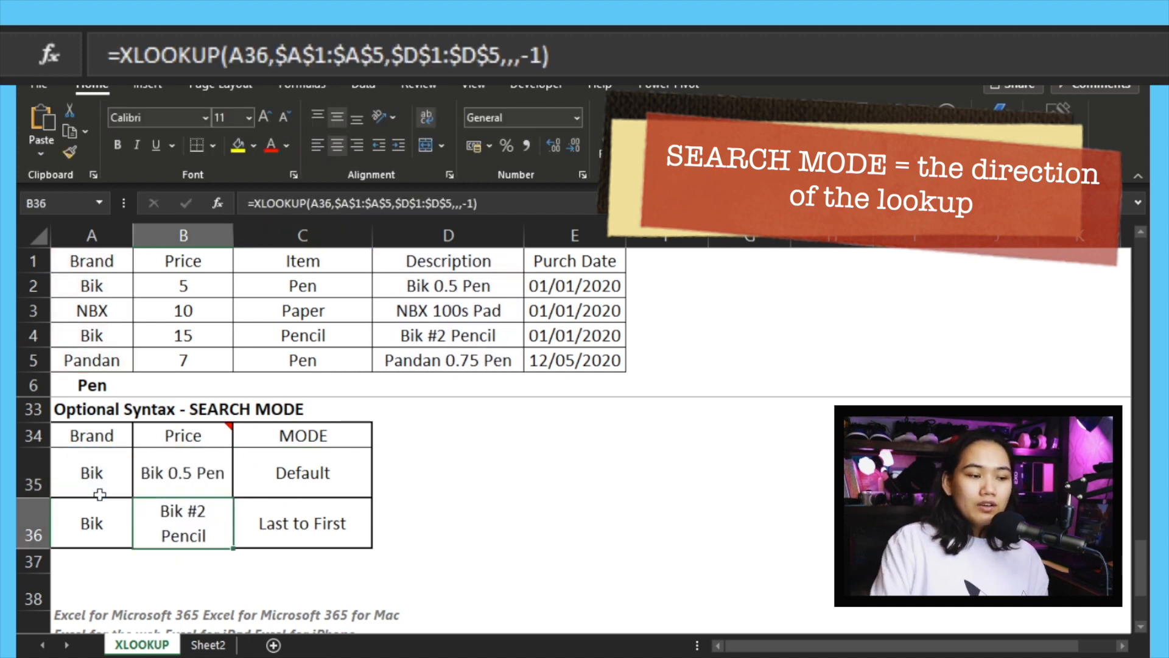
scroll(139, 413, up, 2)
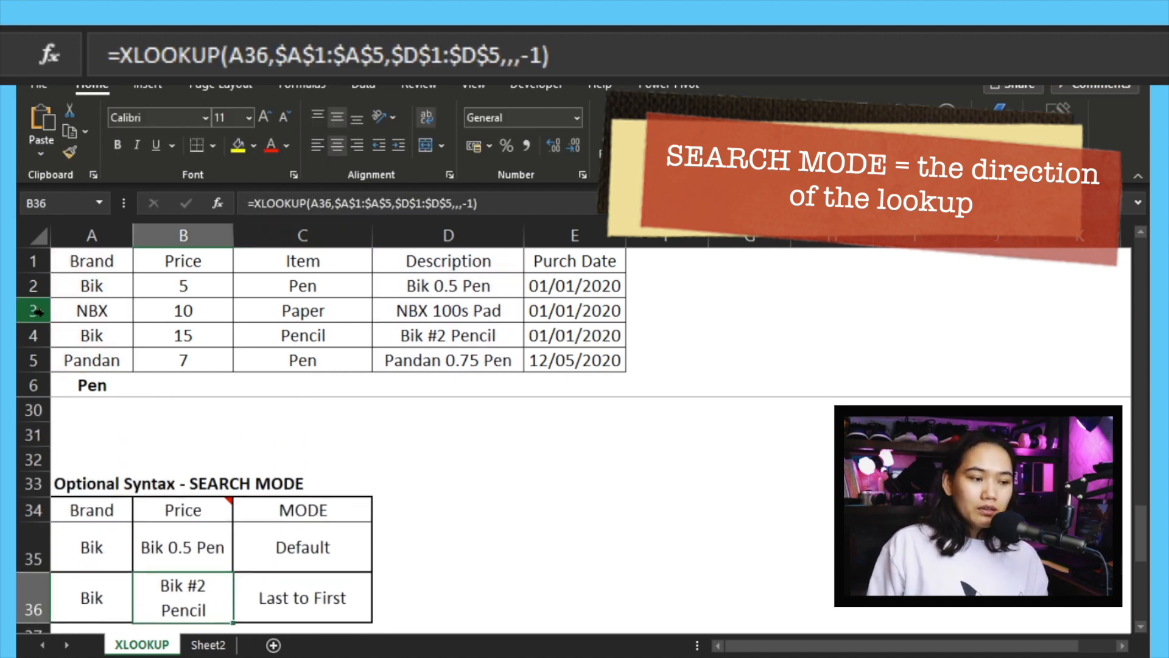
scroll(126, 447, down, 1)
scroll(127, 446, down, 1)
click(32, 286)
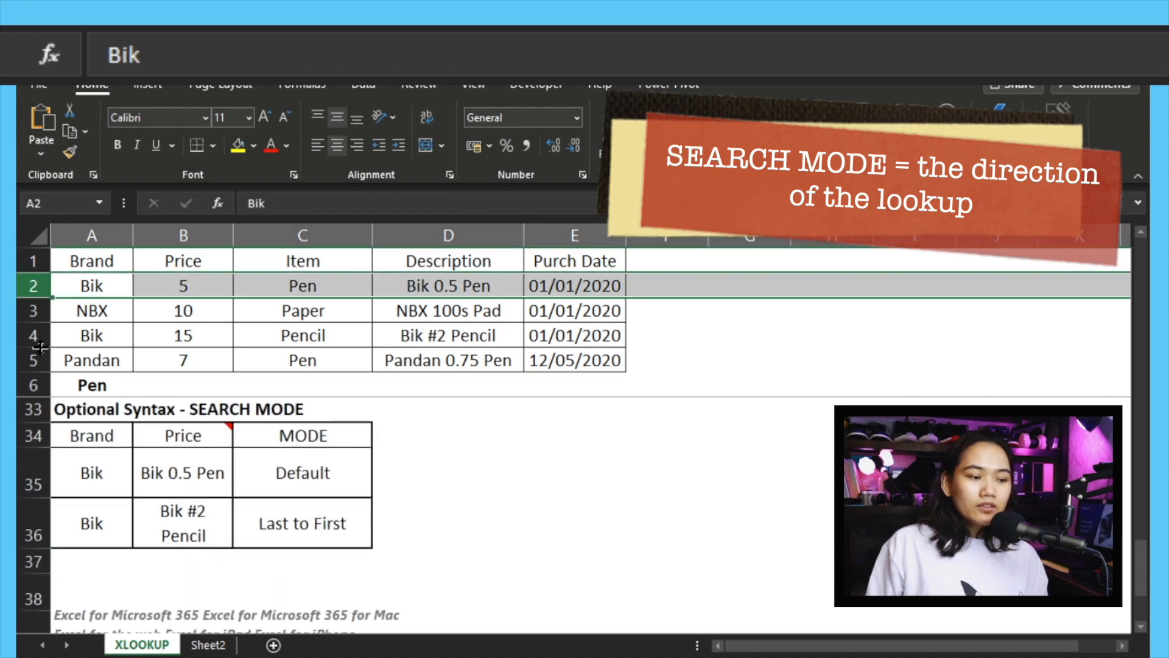
click(26, 337)
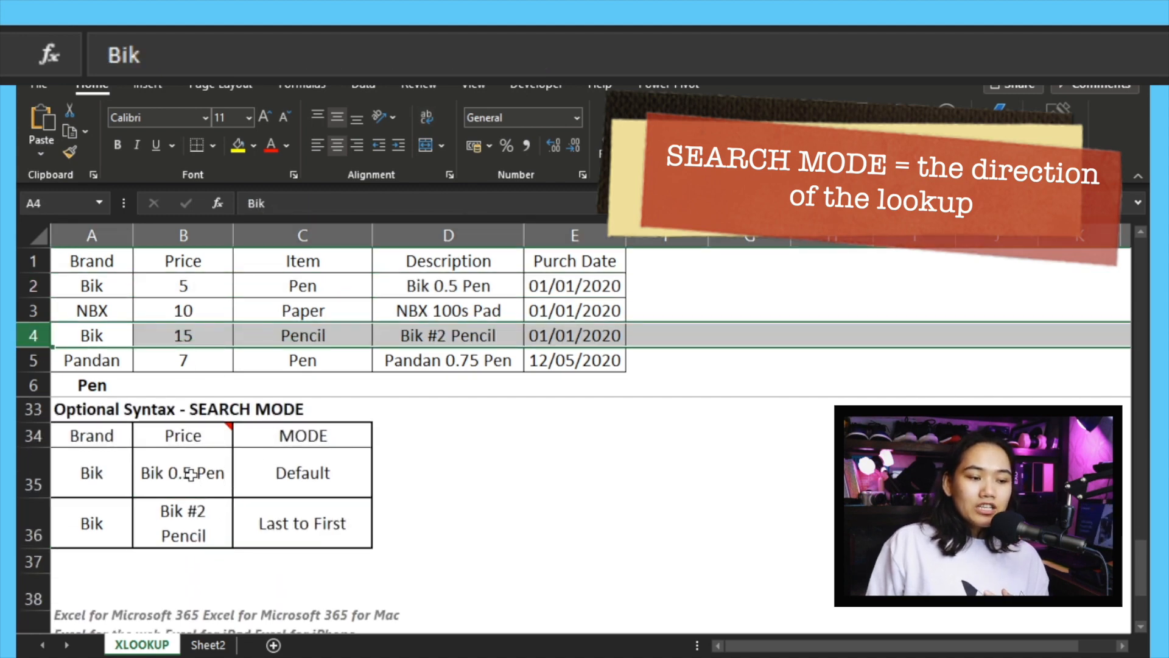
click(191, 474)
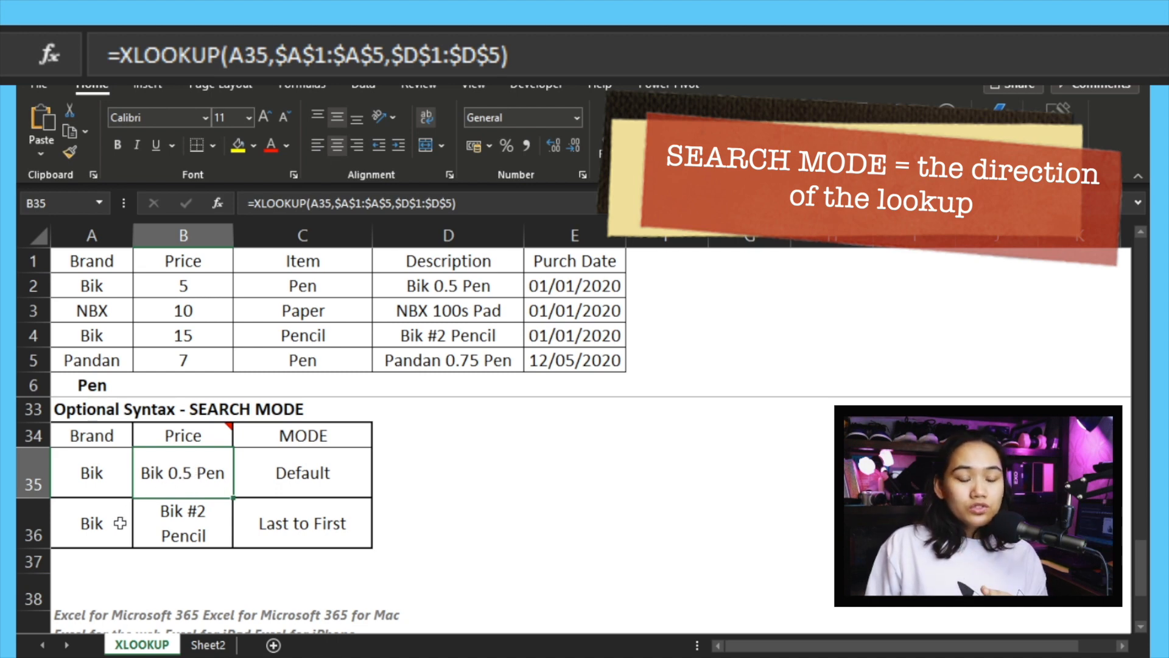
Inspect the search_mode argument in B36's XLOOKUP formula, check the description in D4, and compare the results in B35:B36.
click(159, 530)
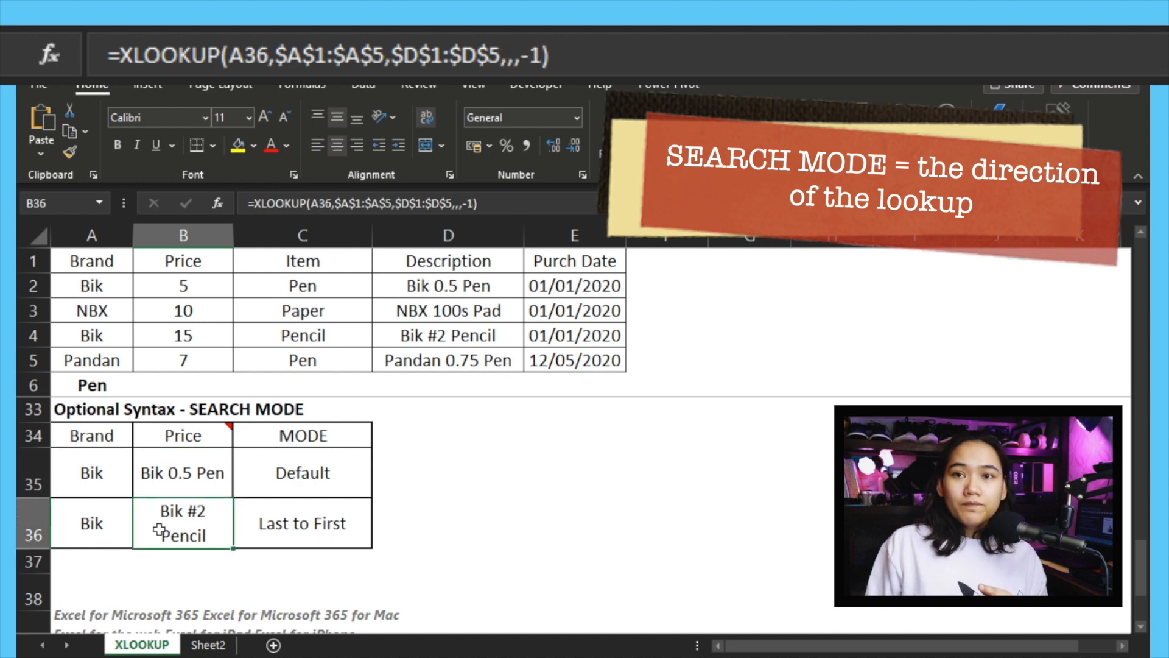
double_click(160, 530)
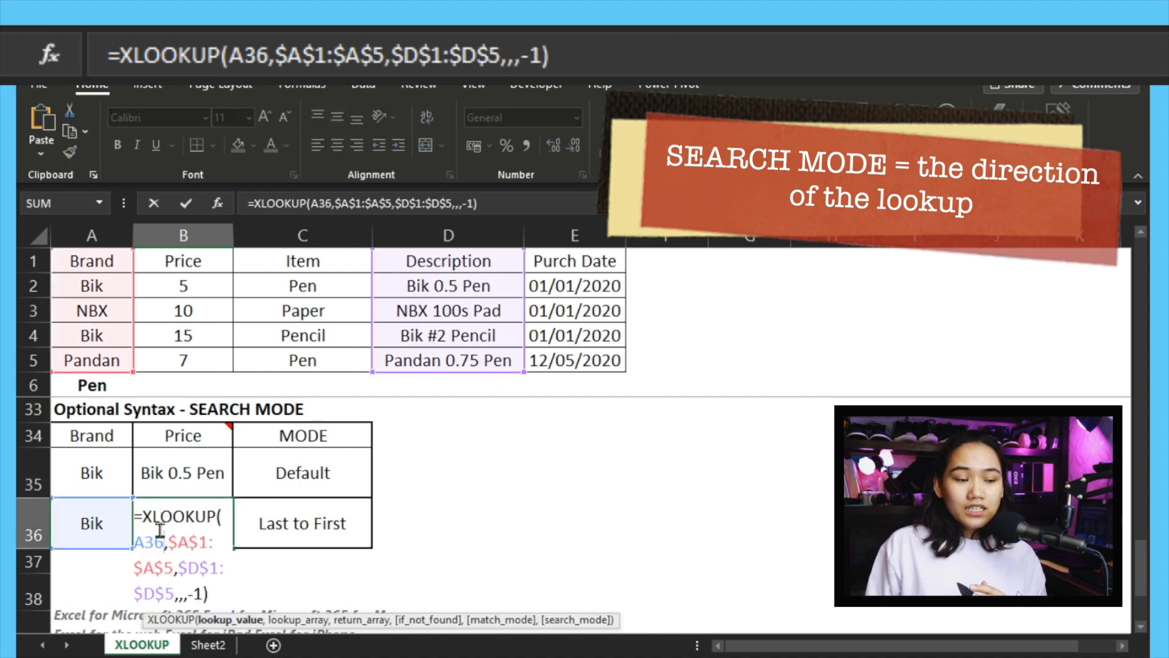
click(201, 592)
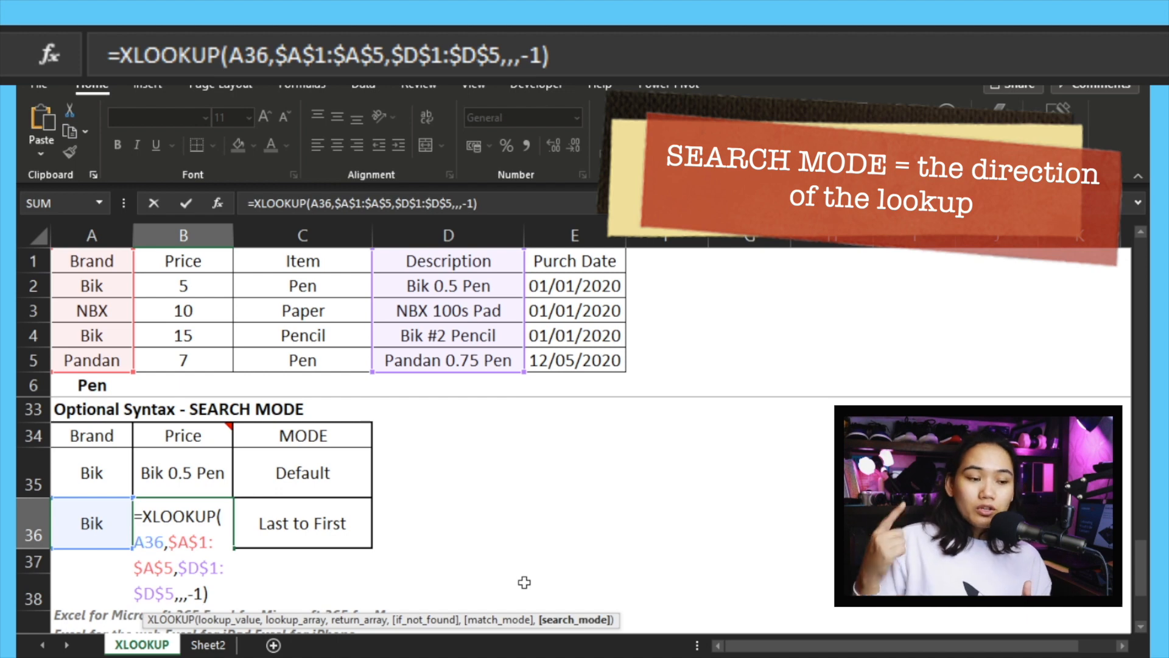
key(Return)
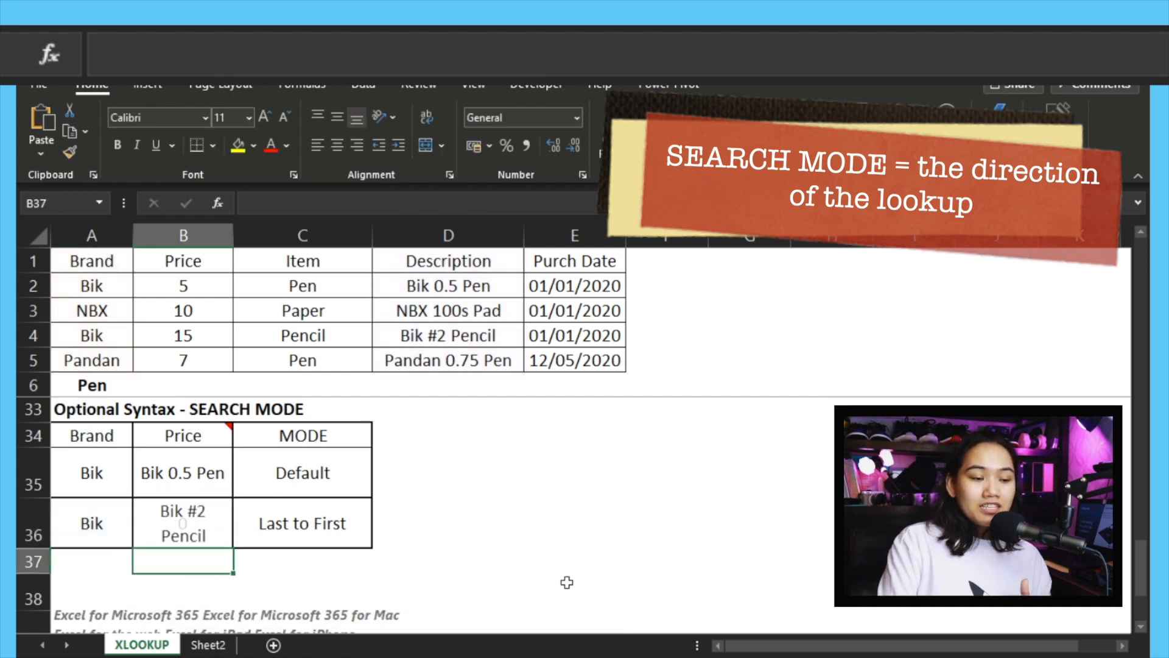
click(463, 336)
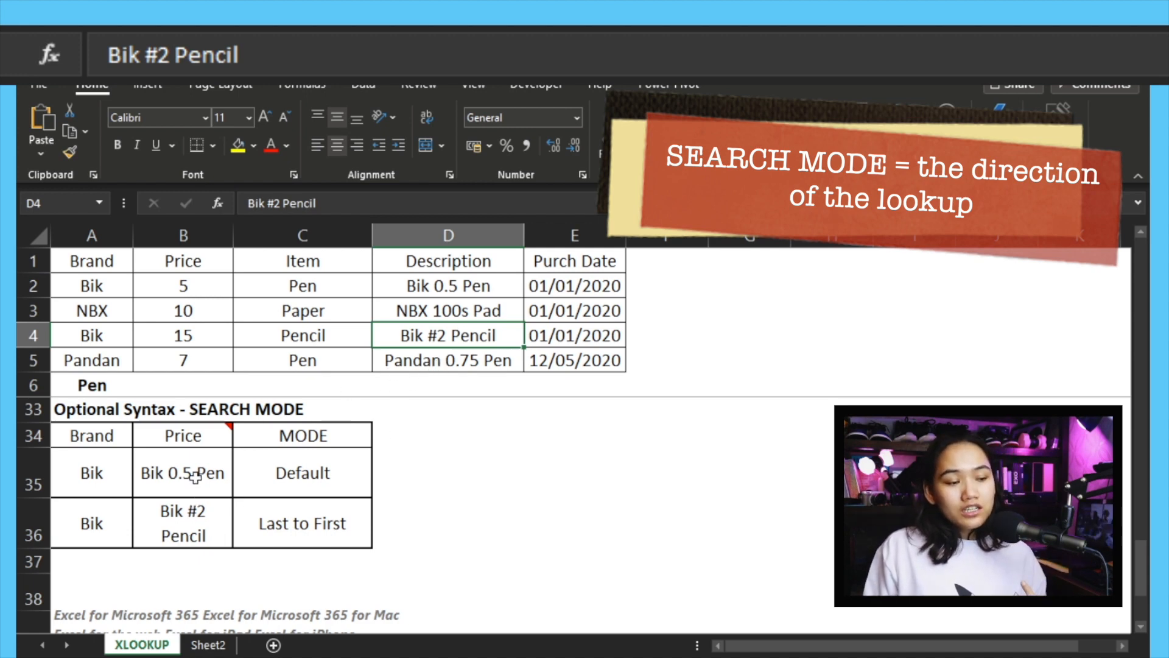
drag(195, 476, 194, 513)
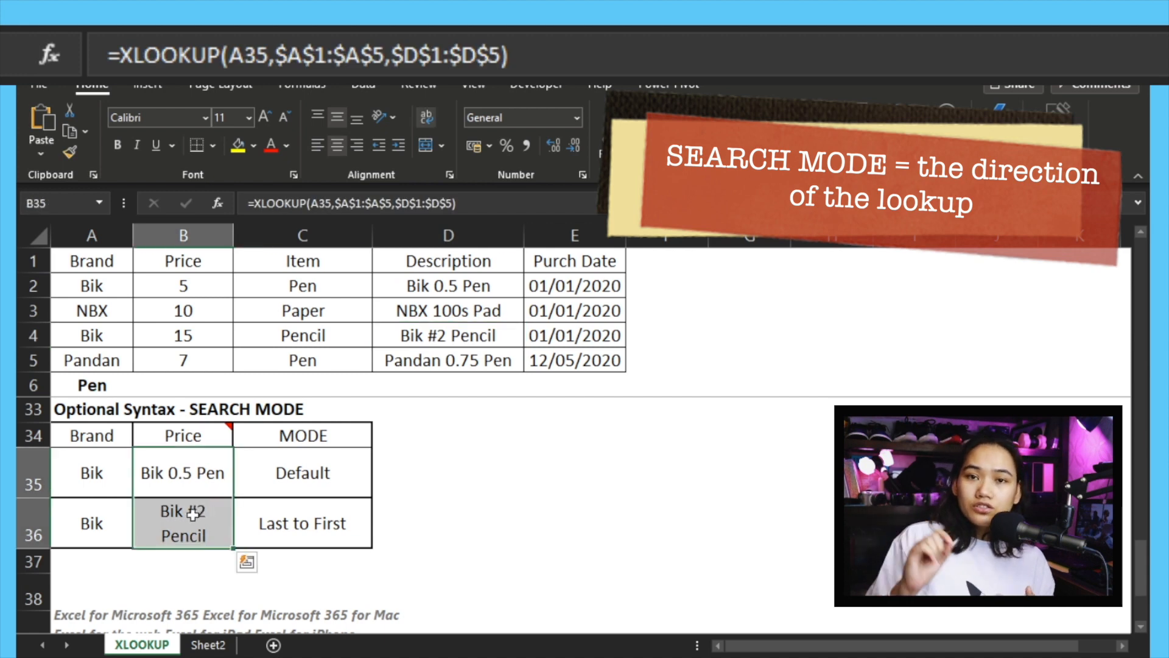